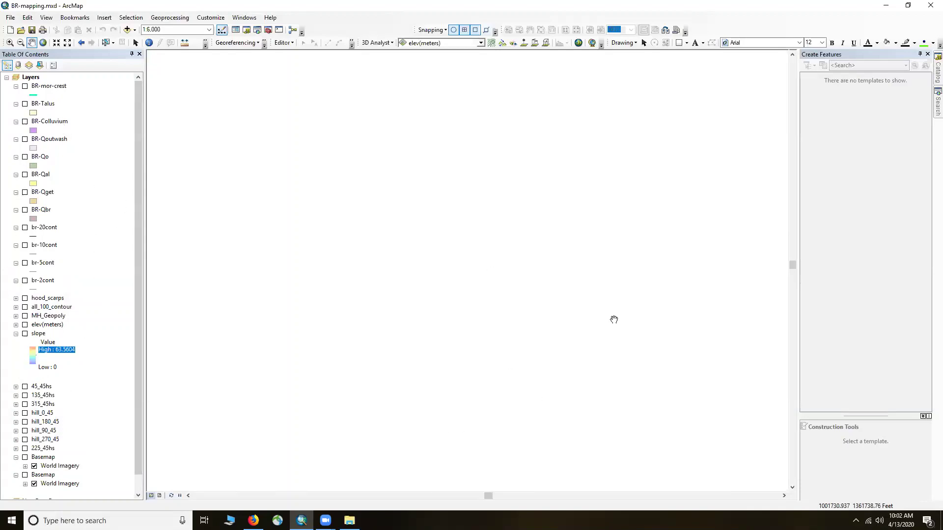
Switch to File Explorer and open the folder G:\PSU\Mt. Hood\Hood LiDAR
left_click(887, 7)
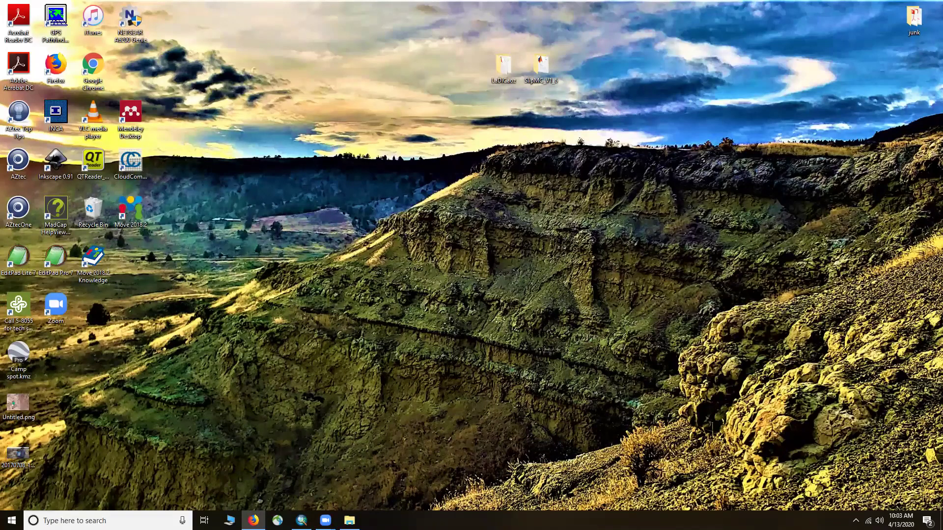
left_click(350, 521)
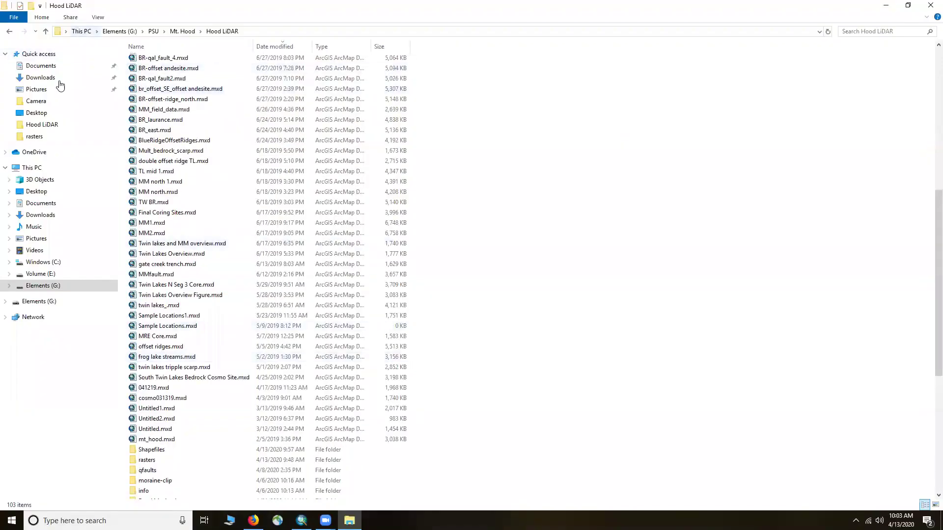
left_click(43, 285)
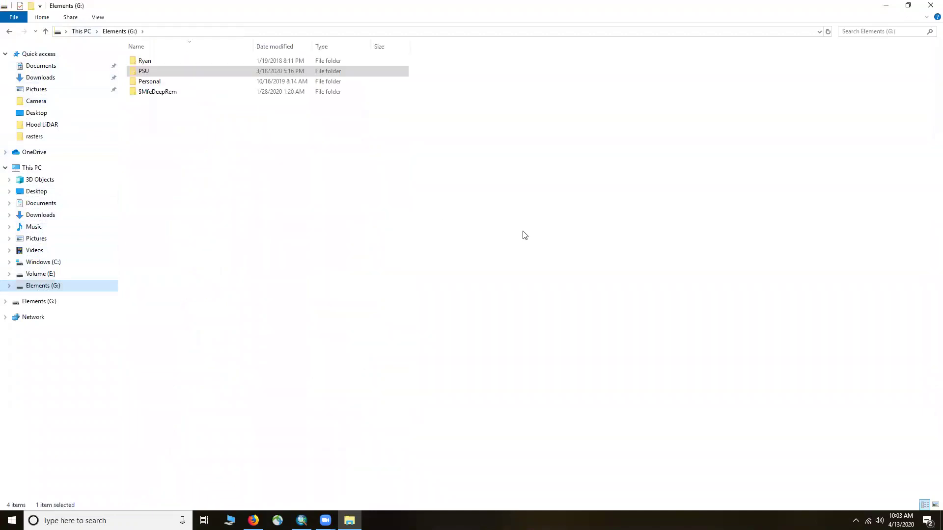
left_click(42, 288)
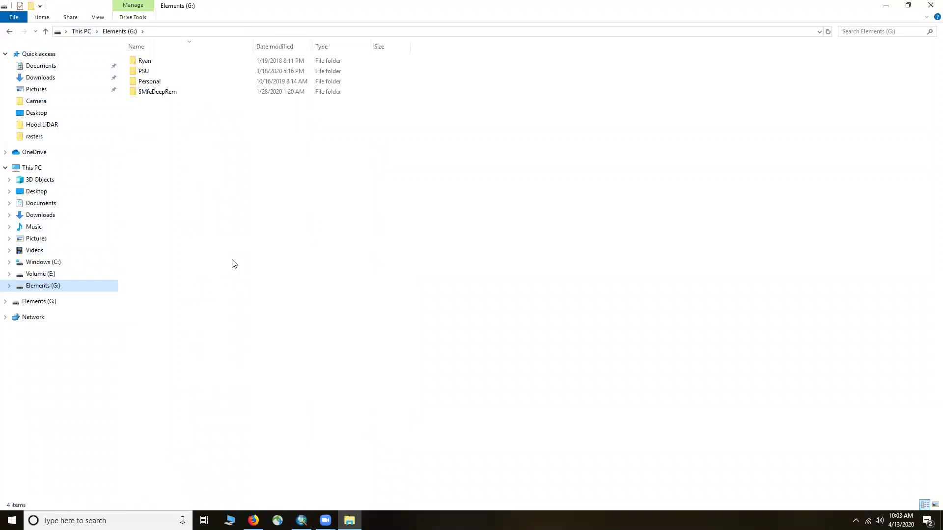
double_click(157, 73)
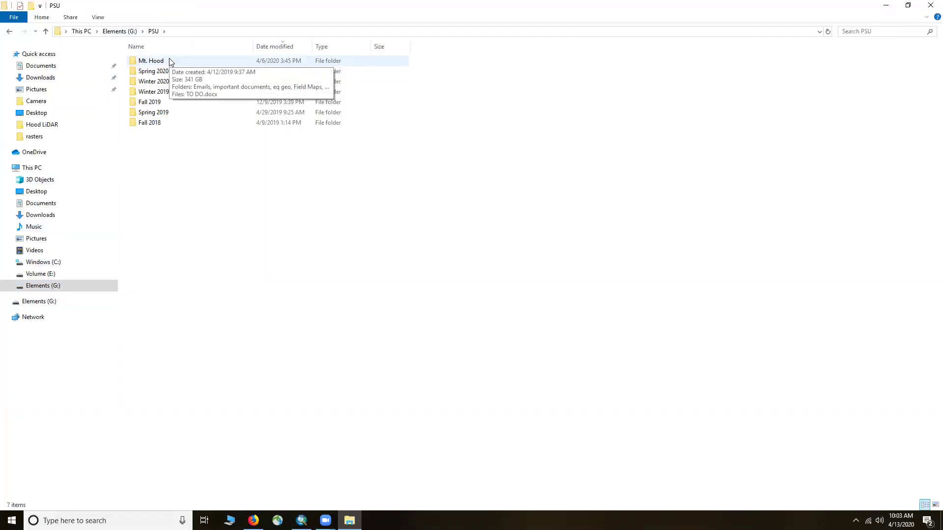
double_click(169, 59)
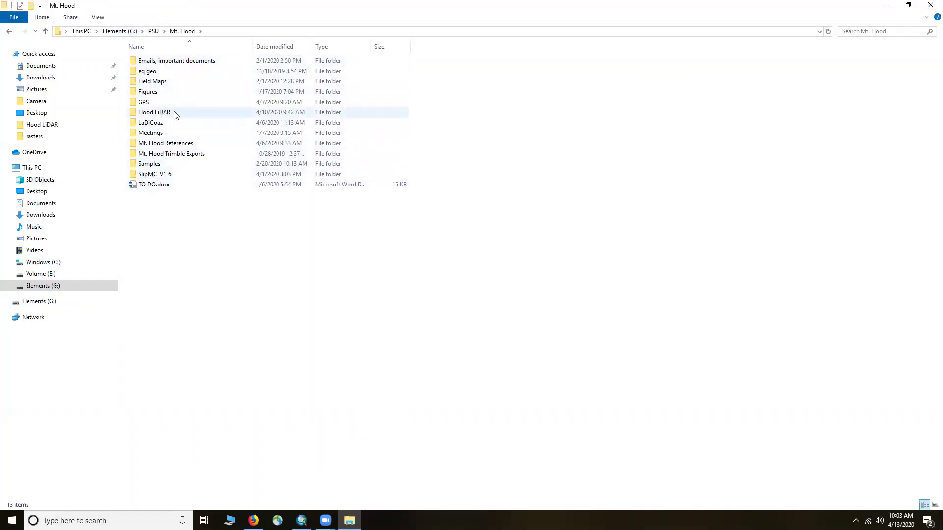
mouse_move(175, 114)
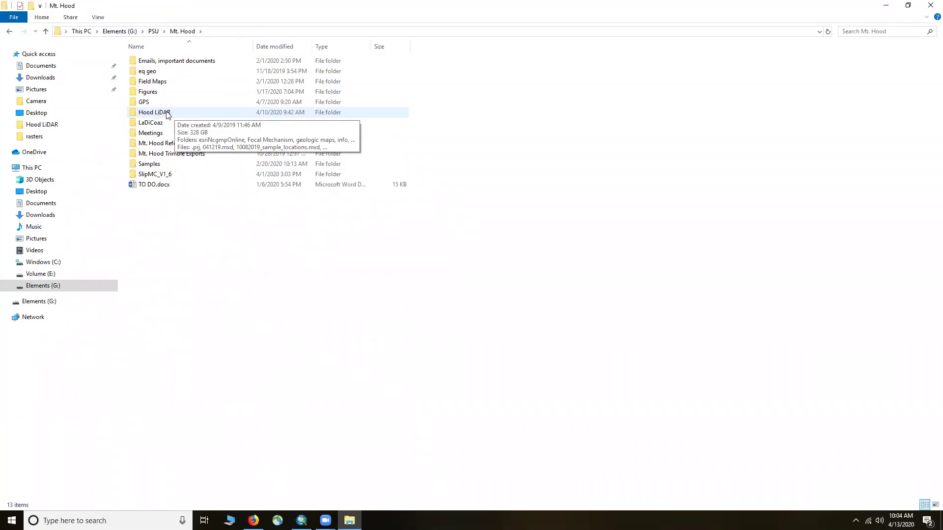
double_click(197, 113)
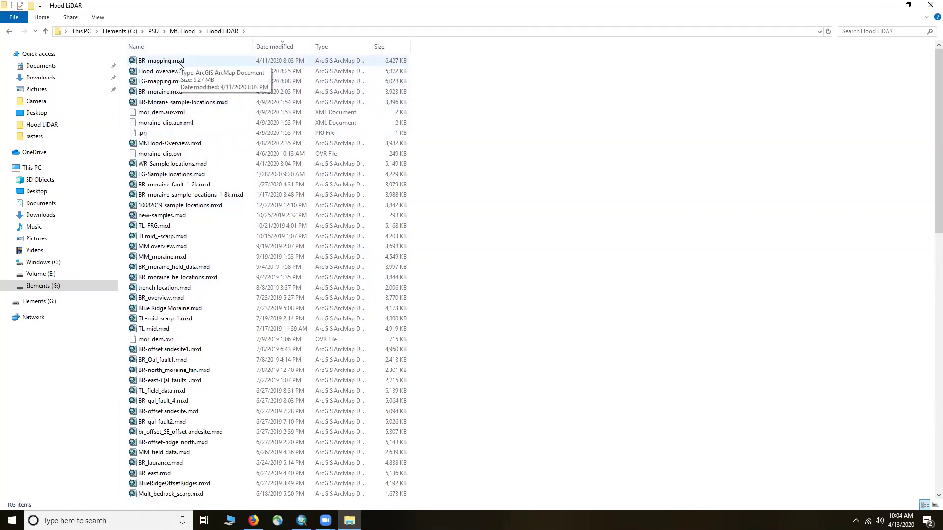
Look through the Hood LiDAR folder's map documents and its Shapefiles and rasters subfolders
scroll(160, 255, "down", 1)
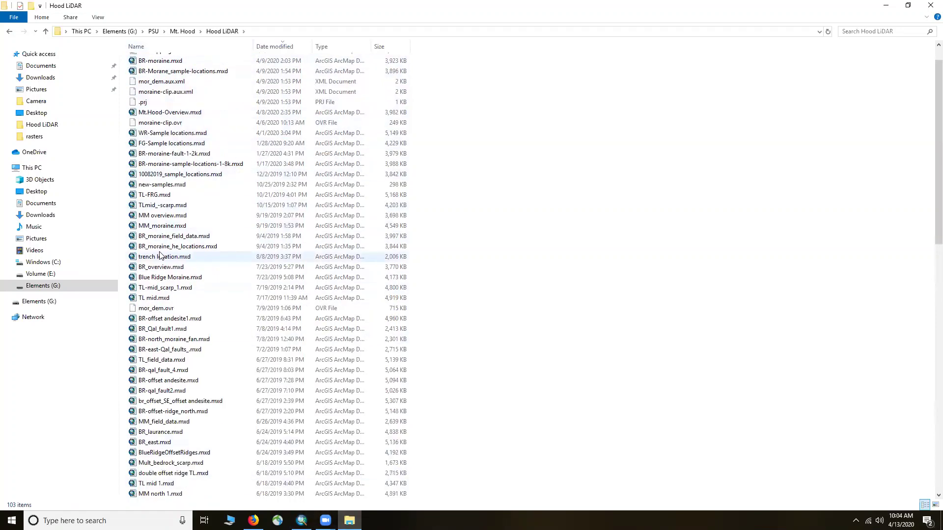
scroll(160, 255, "down", 15)
scroll(179, 174, "up", 20)
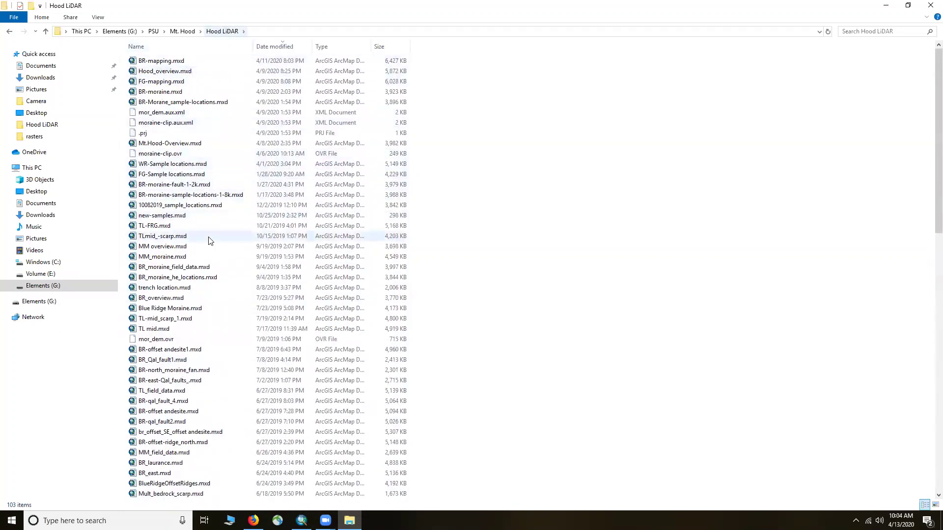
scroll(209, 241, "down", 17)
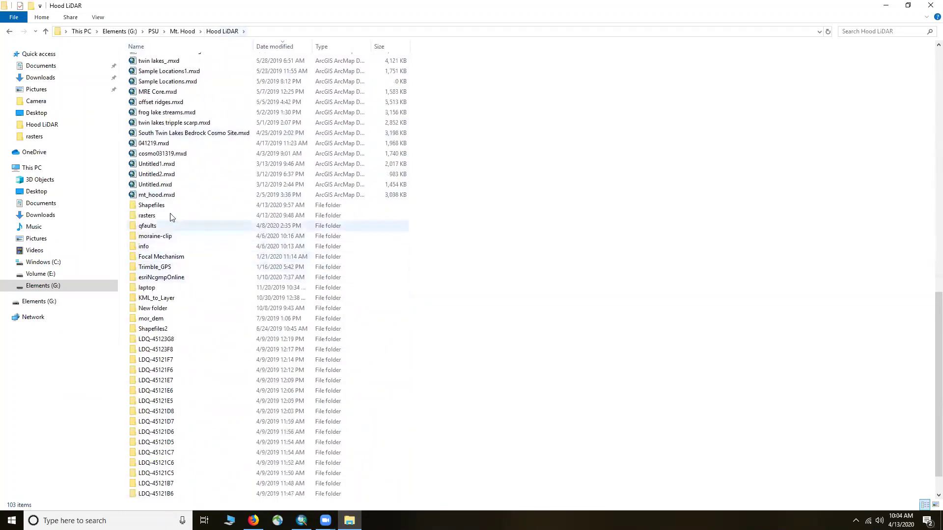
mouse_move(168, 207)
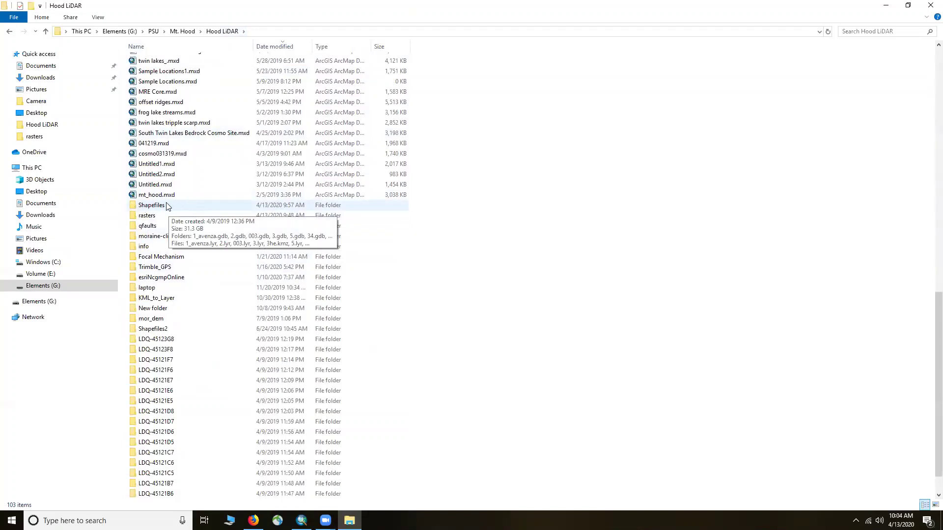
mouse_move(143, 217)
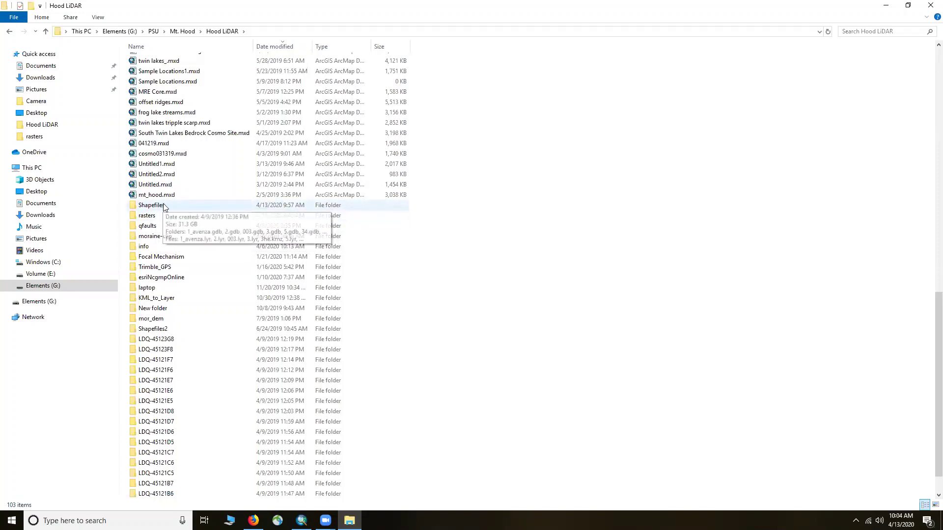
scroll(192, 241, "up", 7)
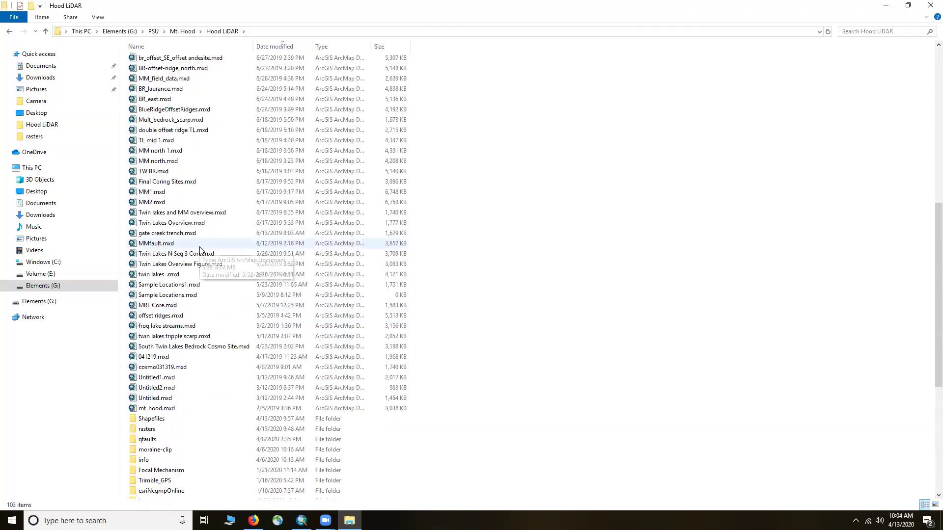
scroll(205, 265, "up", 12)
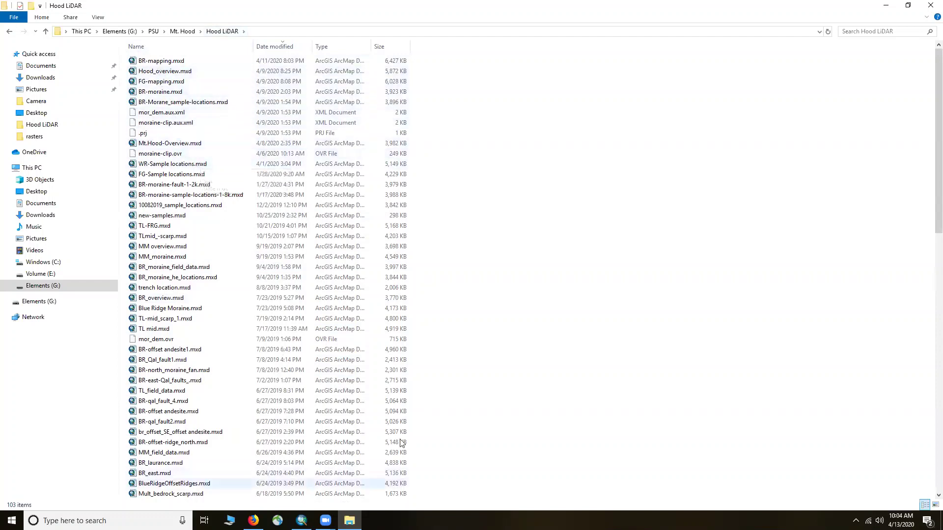
Search Windows for "arcm" and switch to the already open BR-mapping.mxd window in ArcMap
key("super+s")
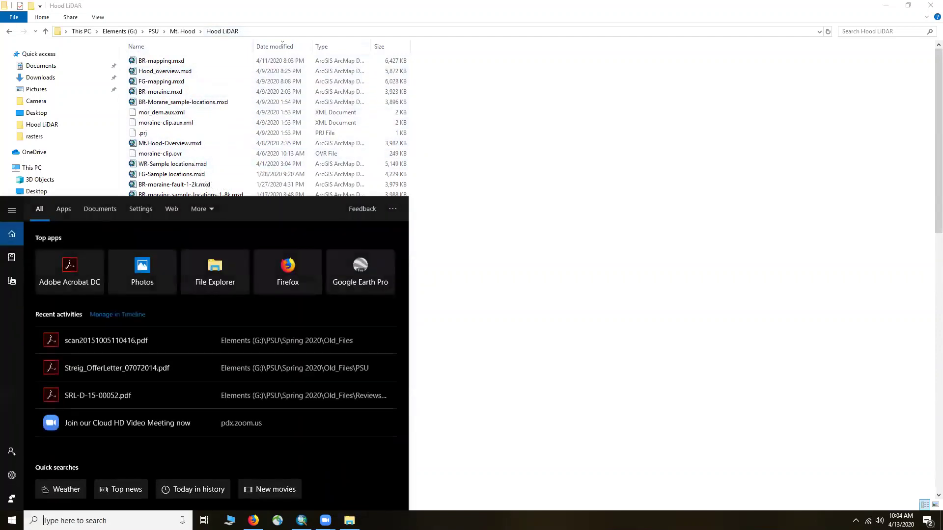
type("arcm")
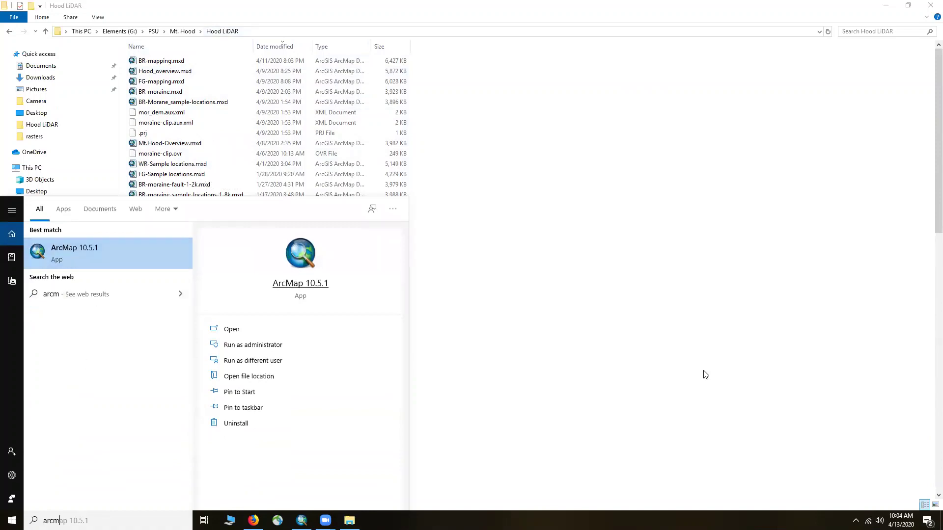
left_click(301, 520)
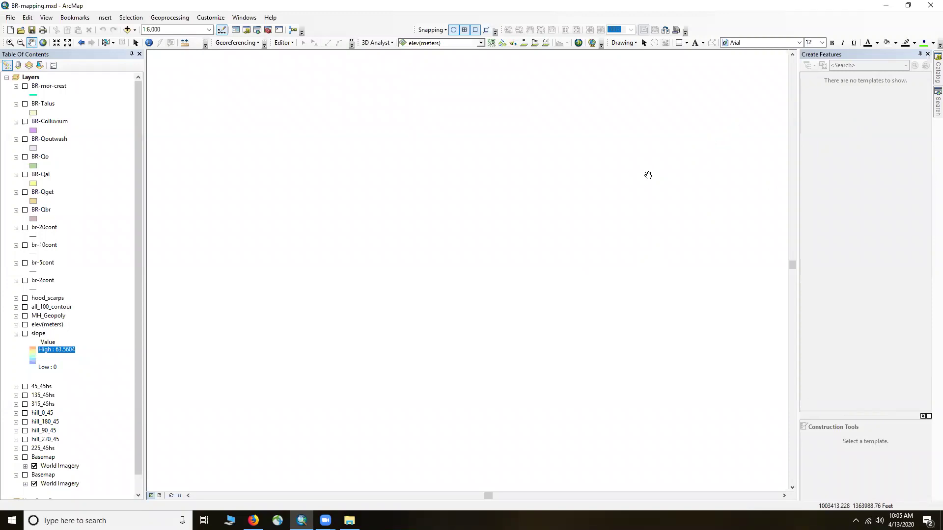
Browse the Catalog's G:\ folder connection through PSU, Mt. Hood and Hood LiDAR, and expand the rasters folder
left_click(938, 69)
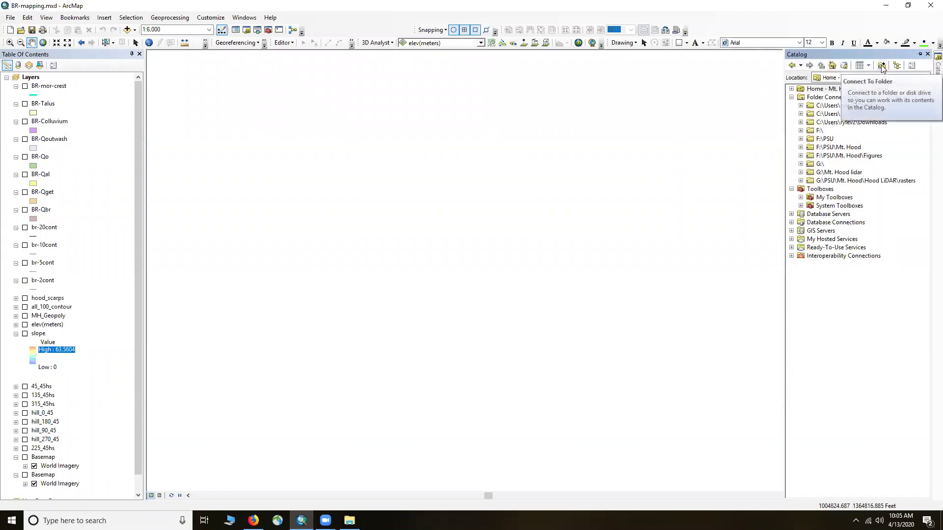
left_click(801, 164)
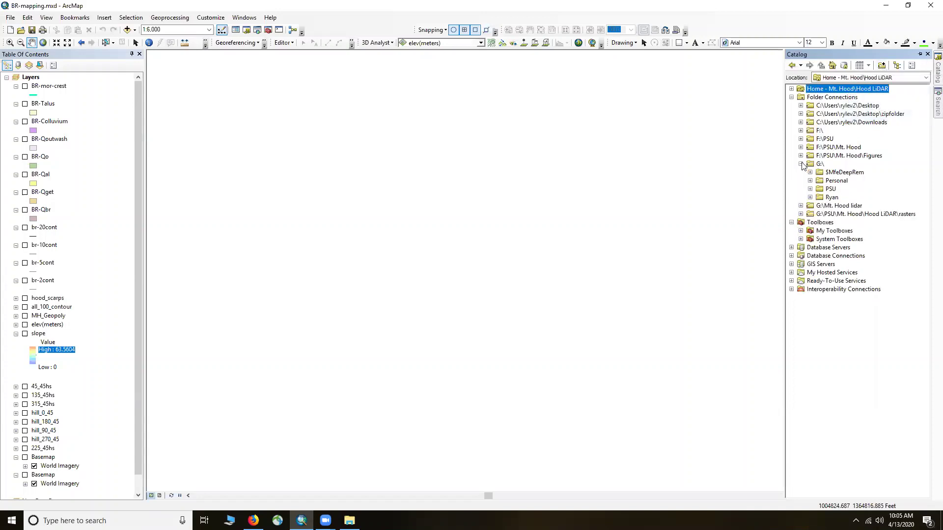
left_click(811, 189)
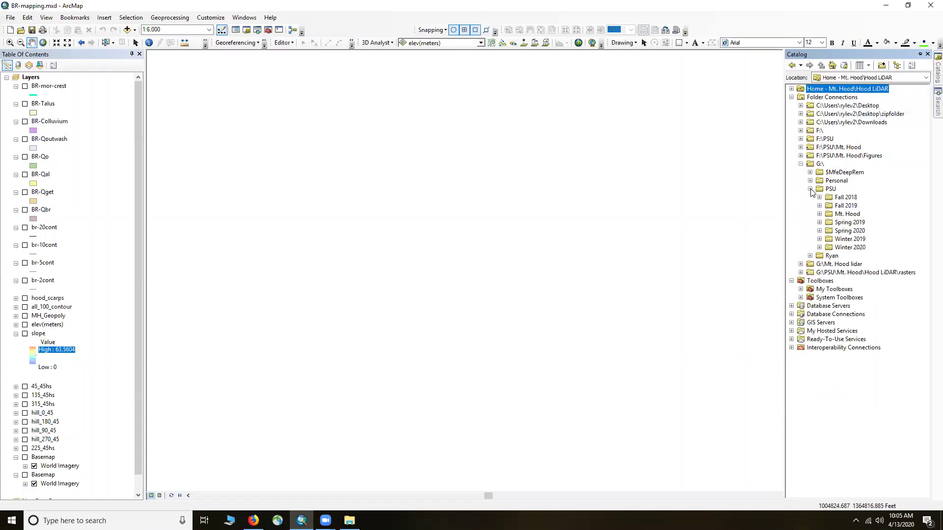
left_click(820, 214)
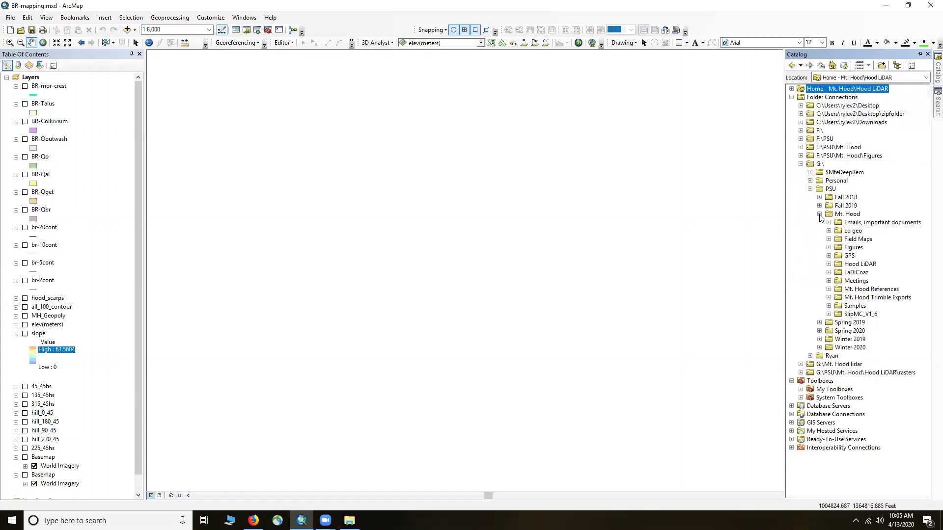
left_click(829, 264)
mouse_move(922, 188)
left_mouse_down()
mouse_move(923, 166)
mouse_move(922, 178)
left_mouse_up()
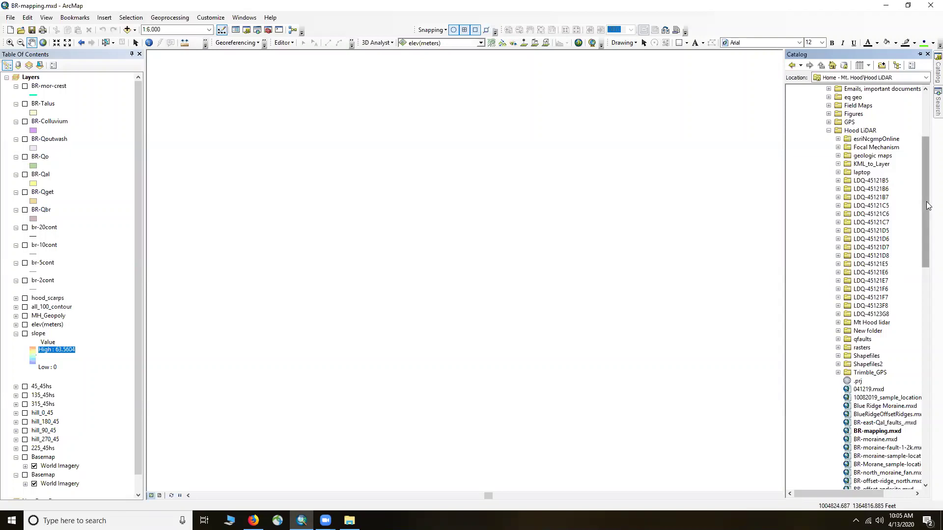
left_click_drag(926, 207, 922, 250)
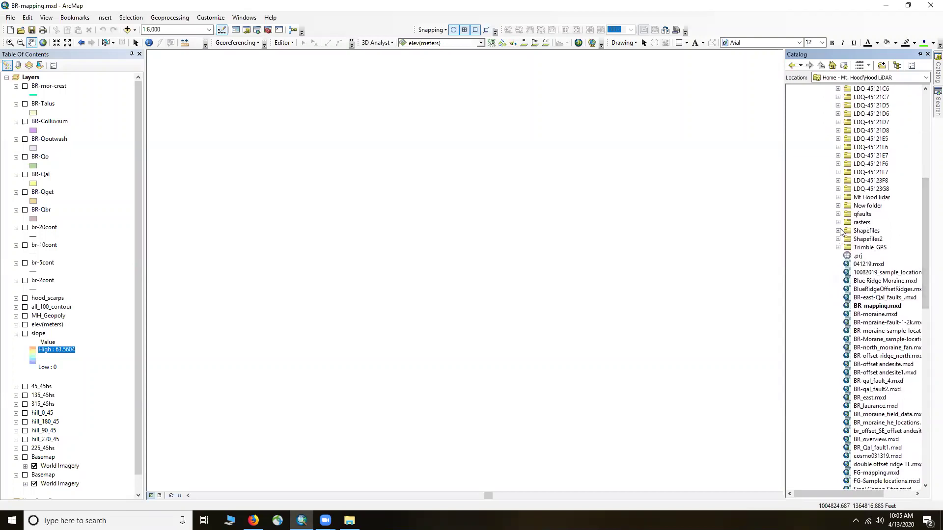
left_click(837, 223)
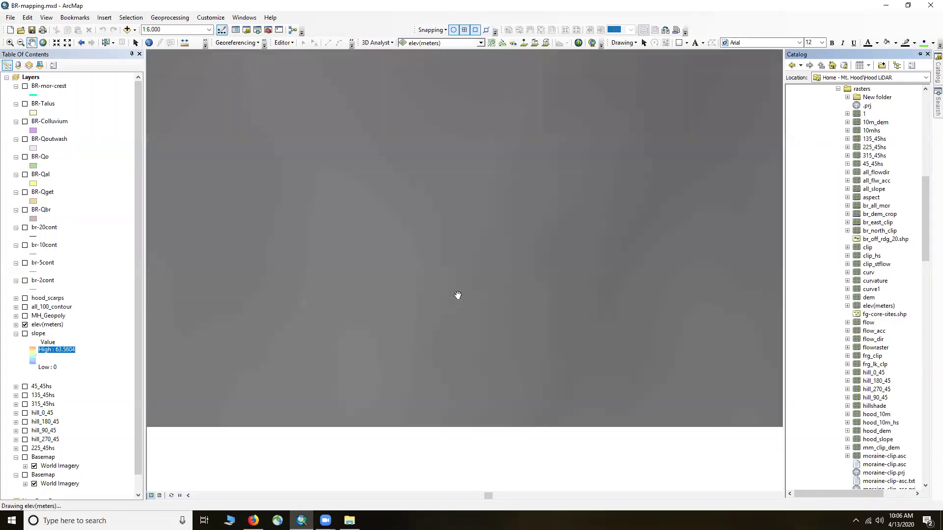
Apply the red-yellow-cyan-blue color ramp to the elev(meters) raster and invert it
scroll(469, 332, "up", 5)
scroll(470, 335, "up", 3)
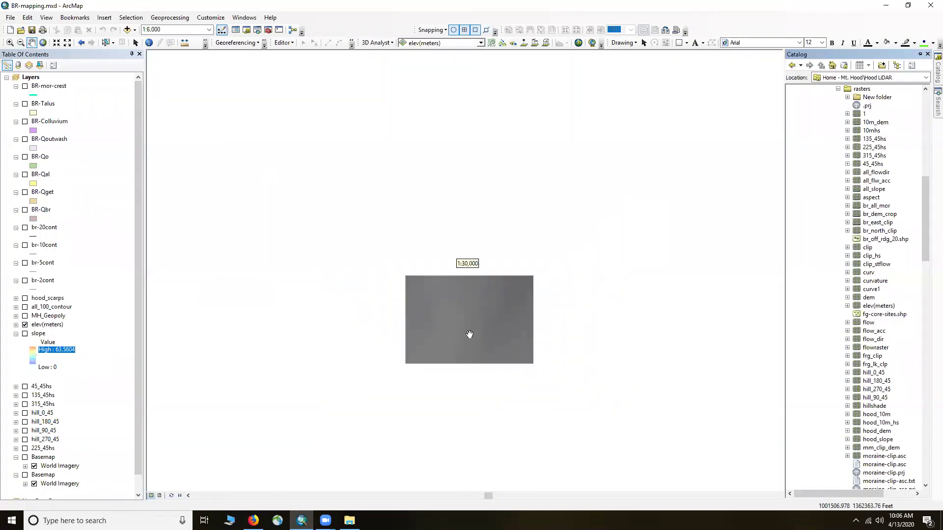
scroll(469, 334, "up", 1)
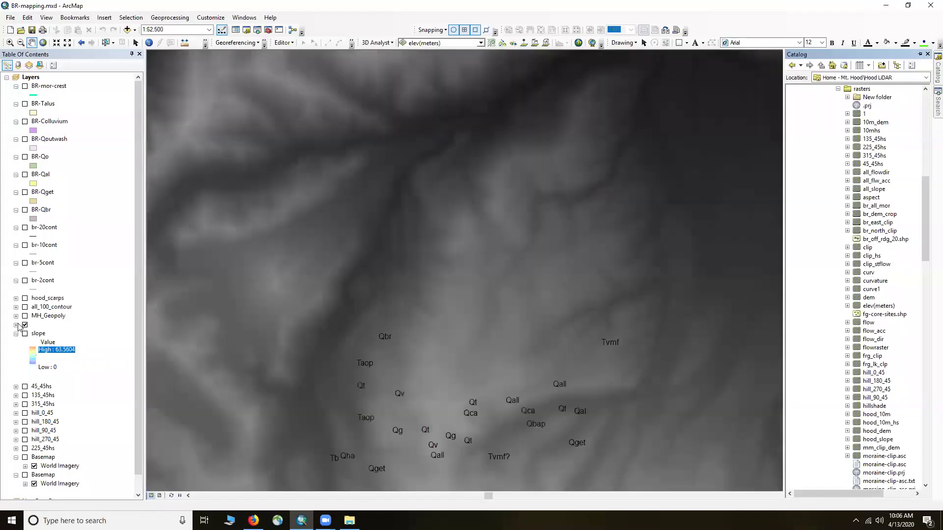
left_click(16, 325)
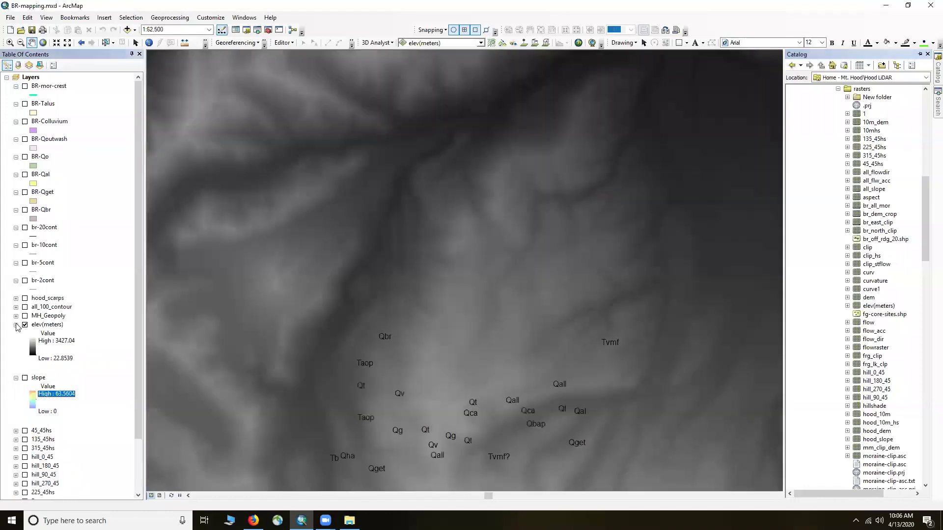
left_click(33, 348)
left_click(348, 365)
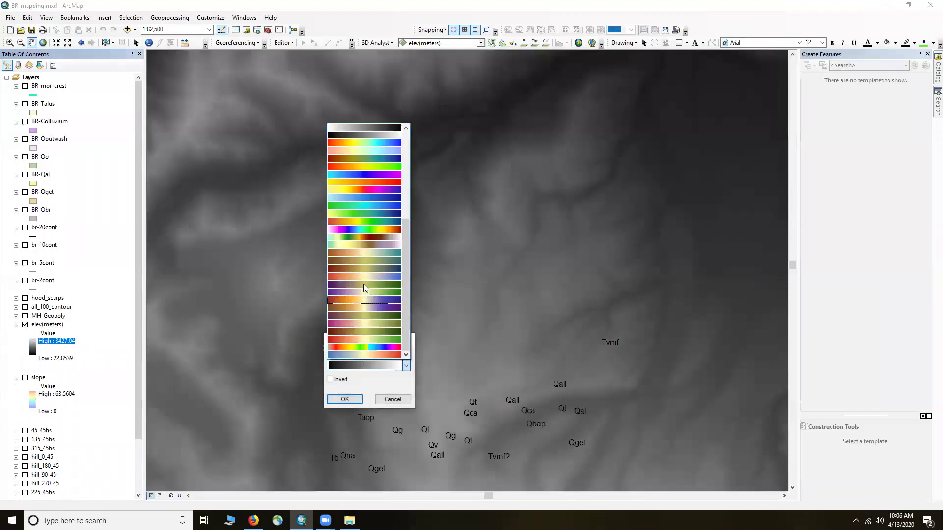
left_click(367, 142)
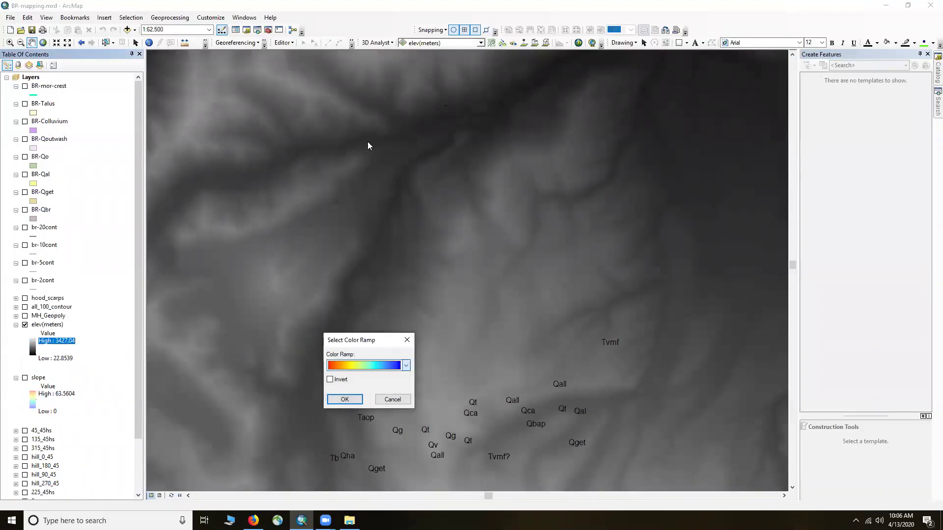
left_click(345, 399)
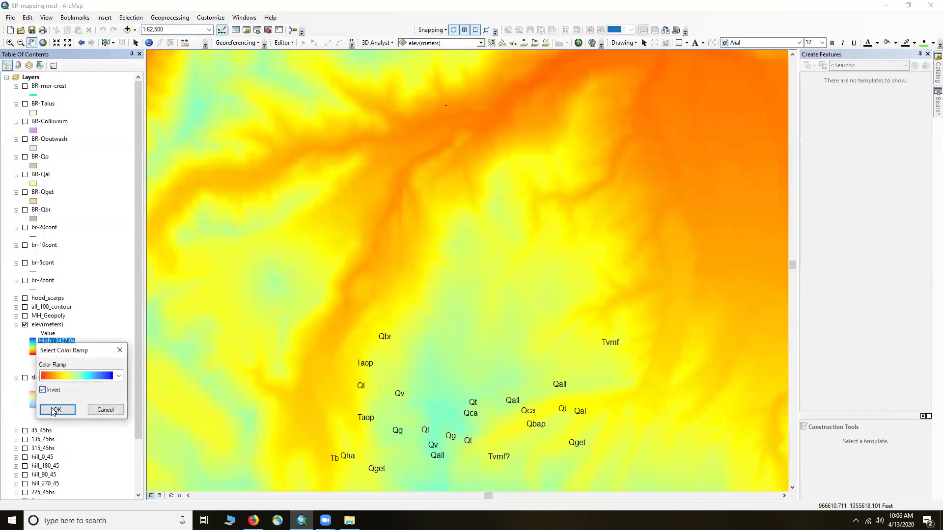
left_click(56, 410)
Examine the recolored elevation raster around the volcano's summit and surrounding valleys, and turn off the elev(meters) layer
scroll(374, 391, "down", 2)
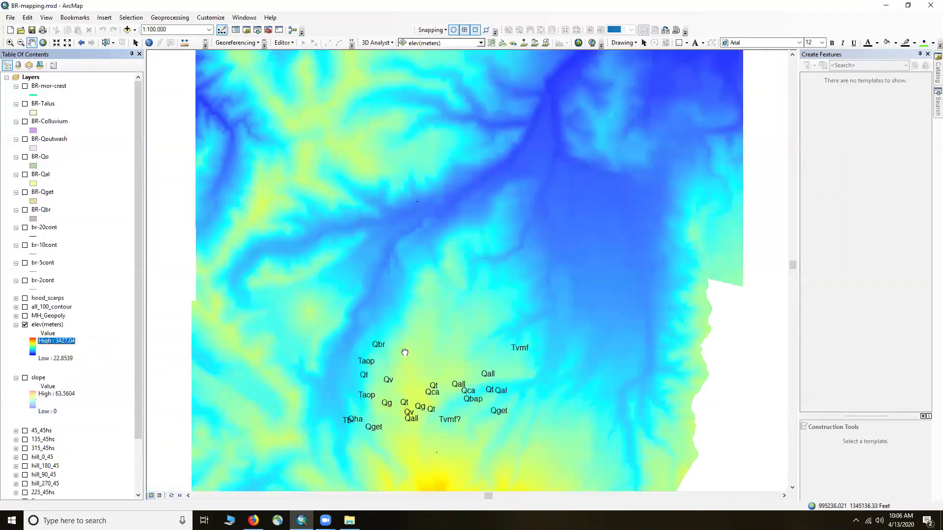
left_click_drag(478, 486, 487, 286)
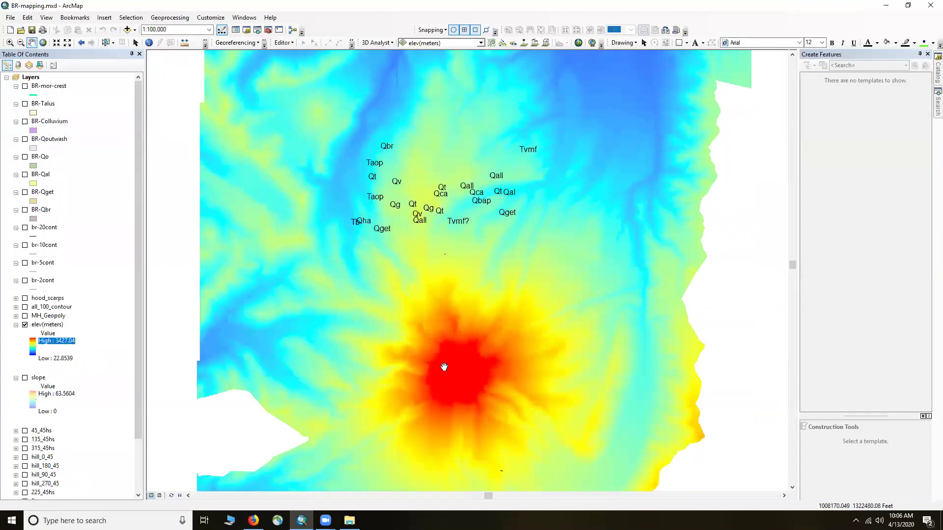
left_click_drag(452, 330, 432, 402)
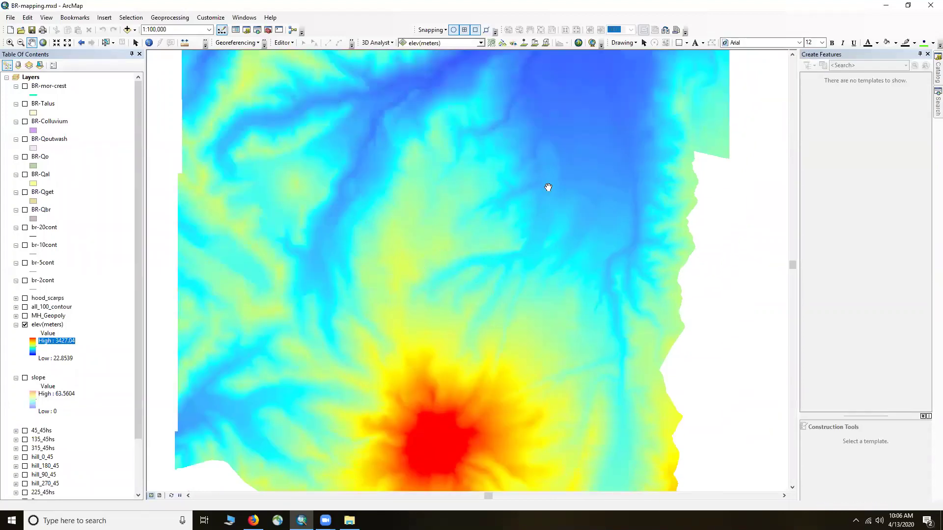
left_click(25, 325)
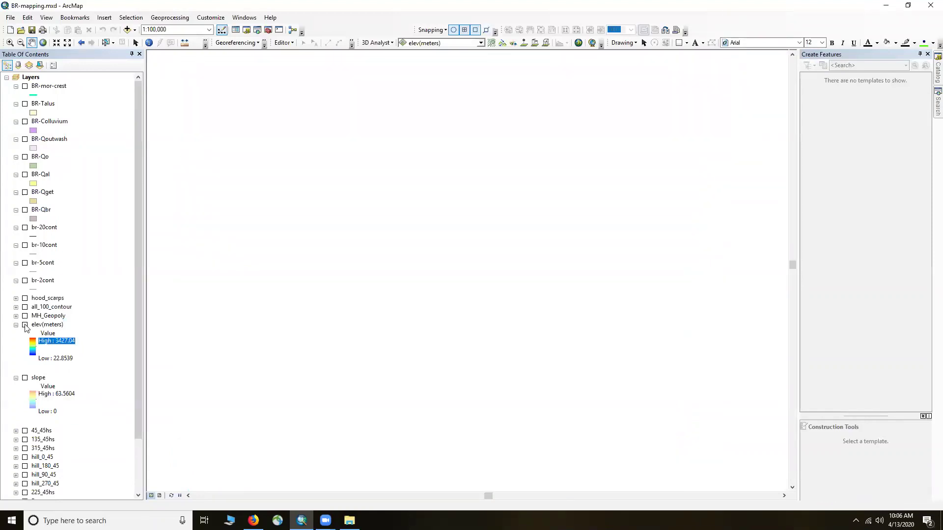
Turn on the elev(meters) layer, then search the tools for "slope" and open Slope (3D Analyst)
left_click(25, 325)
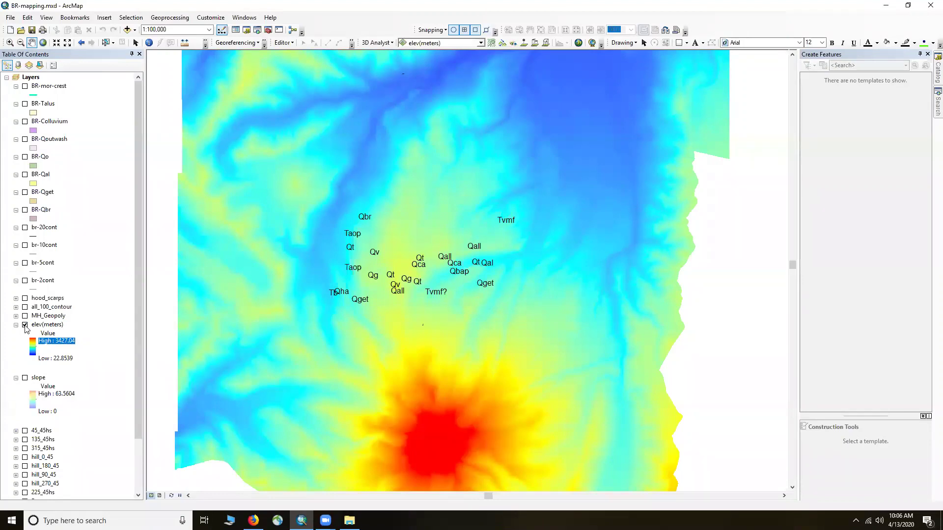
left_click(936, 103)
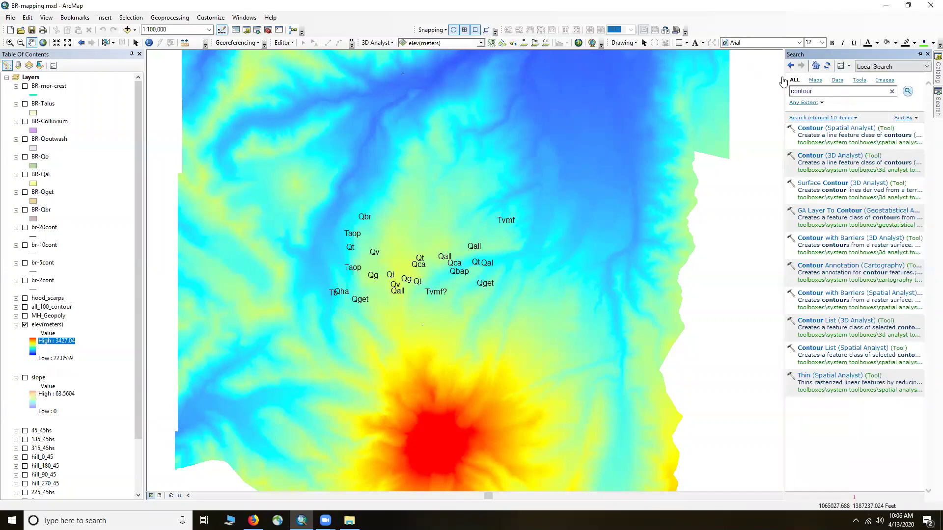
key("ctrl+a")
type("slope")
key("Return")
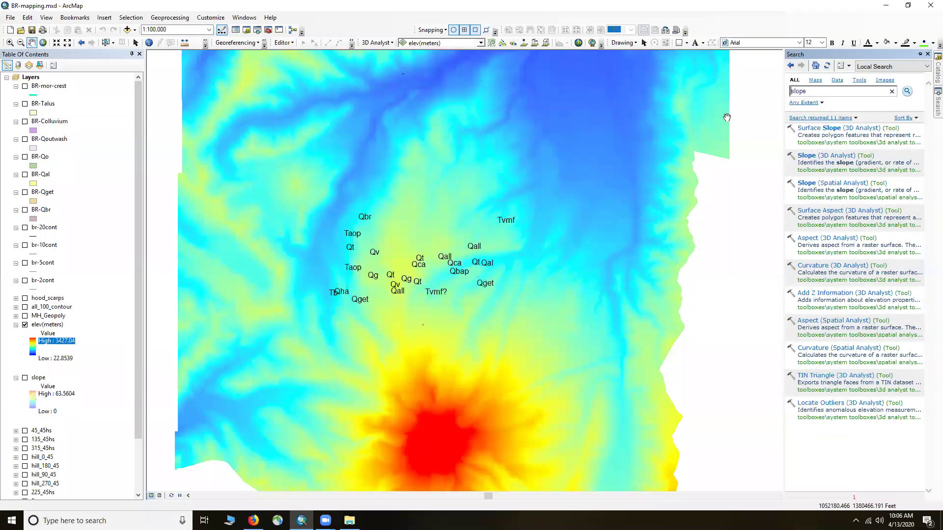
left_click(841, 157)
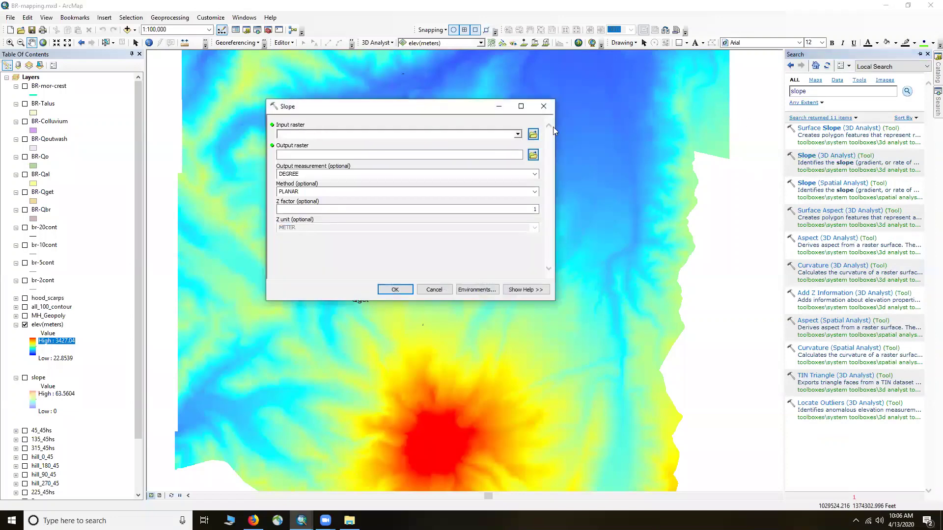
Set elev(meters) as the Slope input raster, browse to the Hood LiDAR rasters folder for the output, and close the tool without running it
left_click(518, 134)
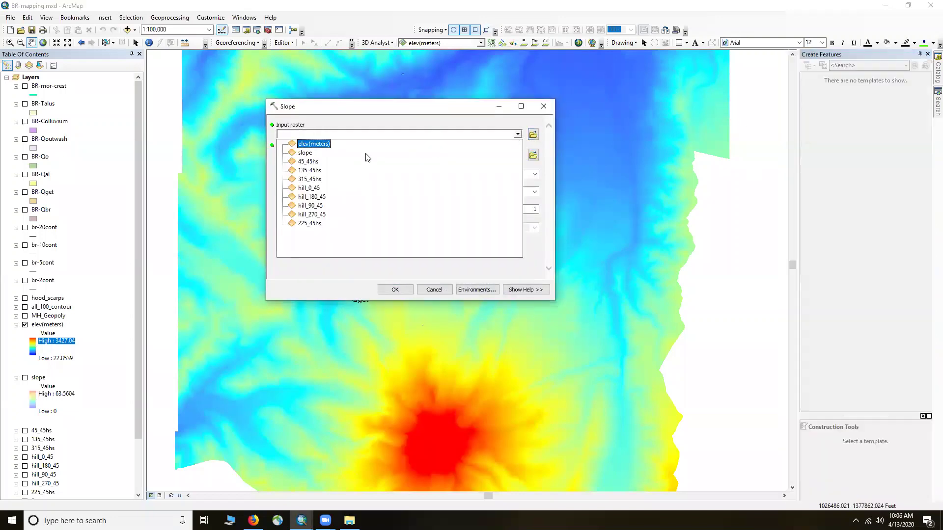
left_click(323, 145)
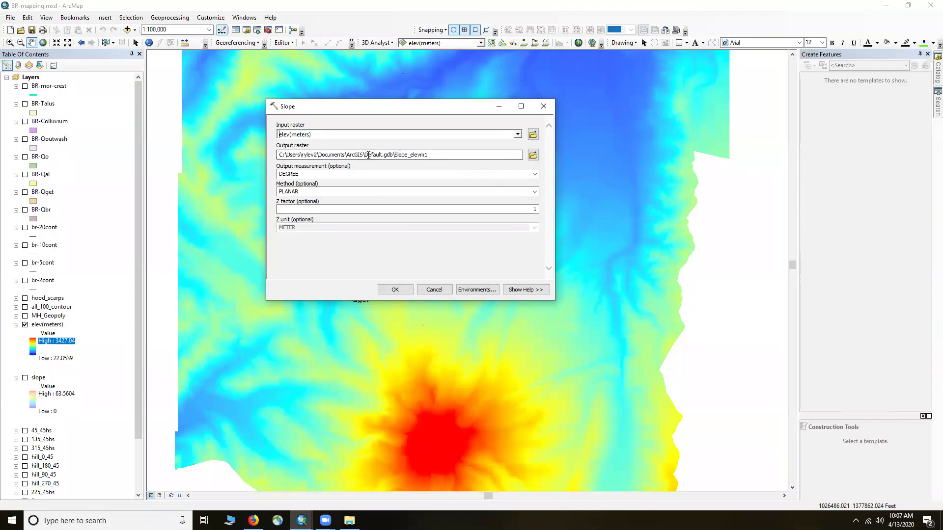
left_click(533, 155)
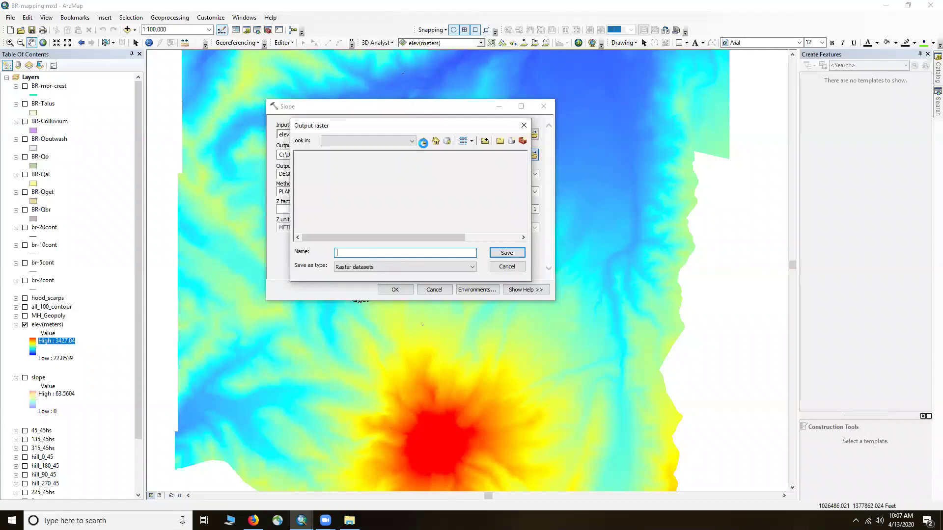
left_click(425, 142)
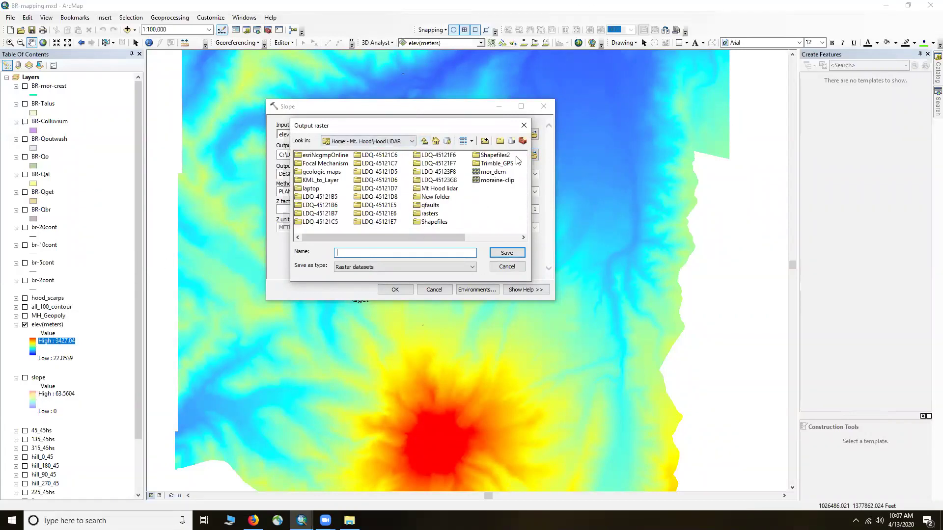
double_click(429, 214)
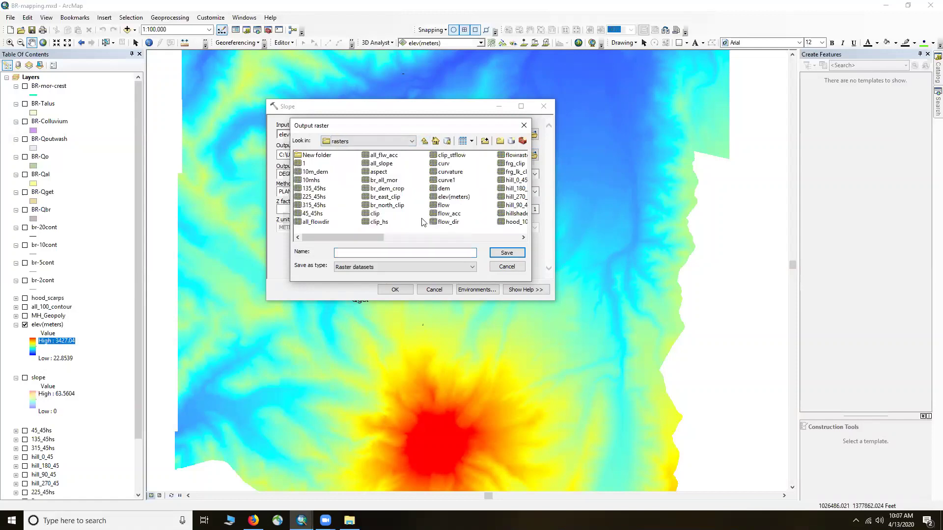
left_click(345, 254)
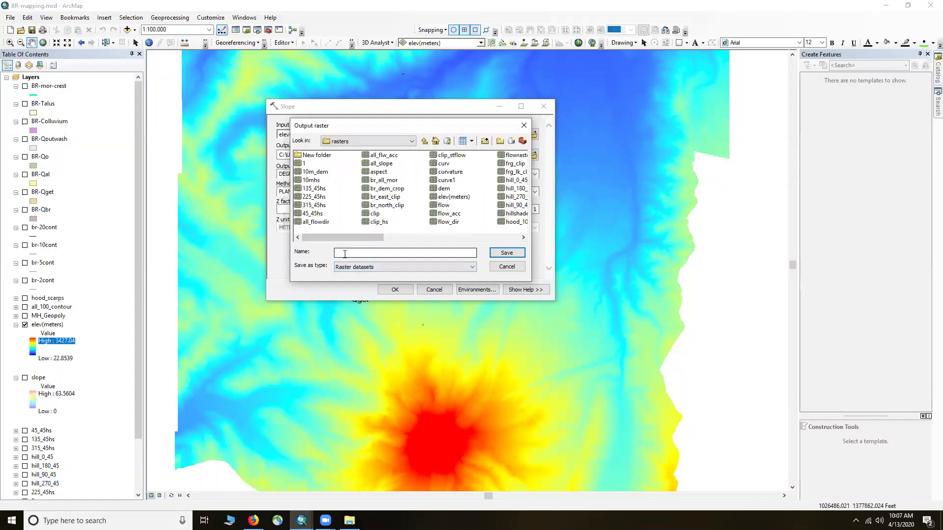
left_click(519, 265)
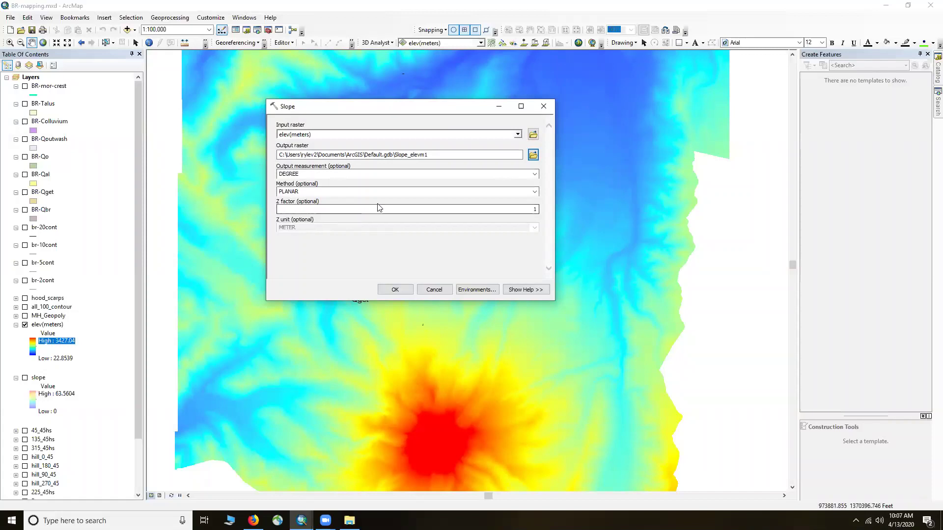
left_click(542, 113)
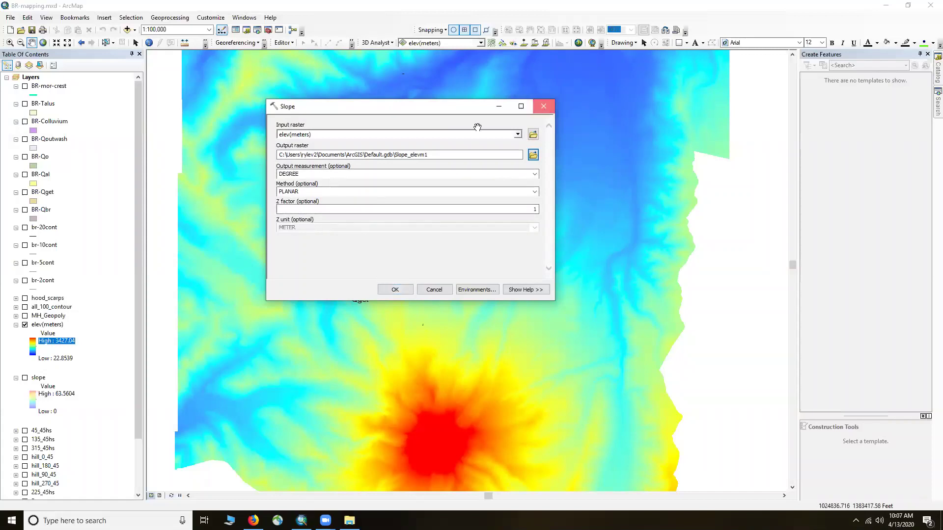
Show the slope layer instead of elev(meters) and examine the slope raster around the volcano and the valleys north of it
left_click(24, 325)
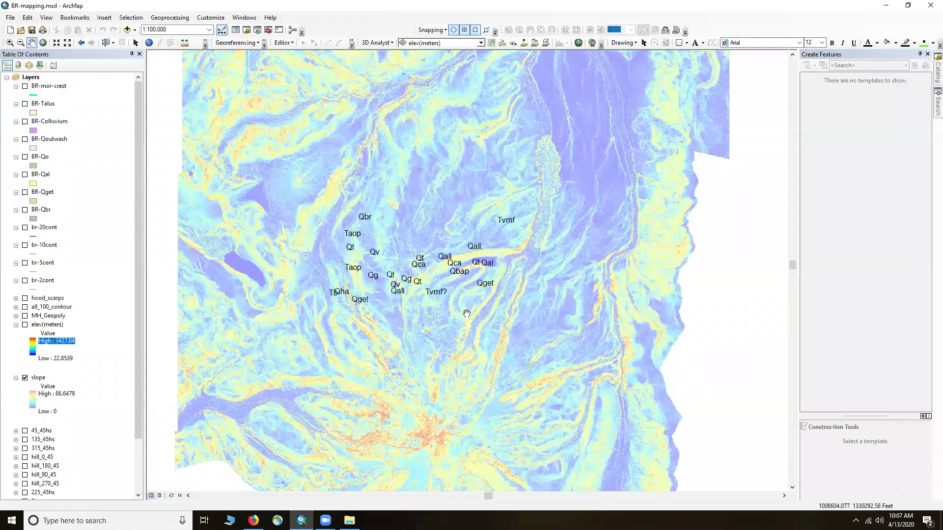
left_click_drag(467, 313, 472, 279)
mouse_move(443, 346)
left_mouse_down()
mouse_move(449, 312)
mouse_move(417, 295)
left_mouse_up()
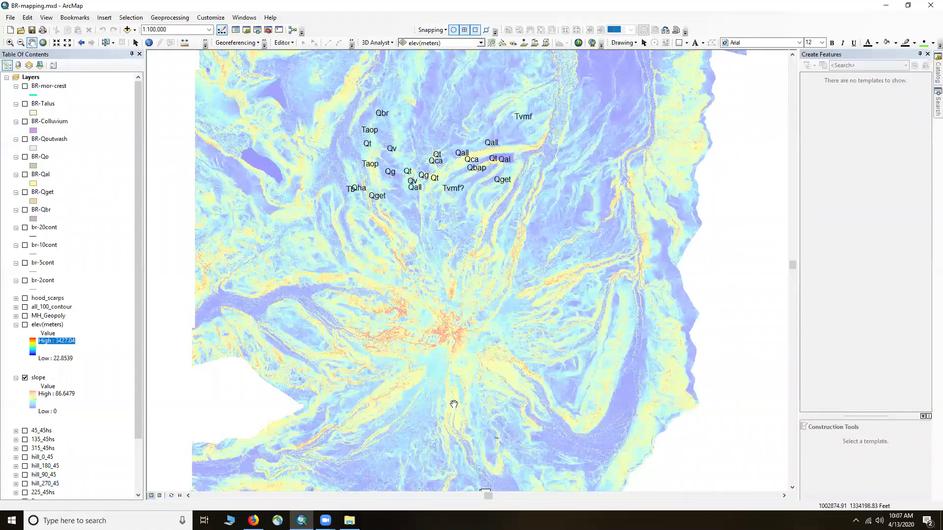
left_click_drag(454, 404, 461, 446)
left_click_drag(462, 162, 482, 234)
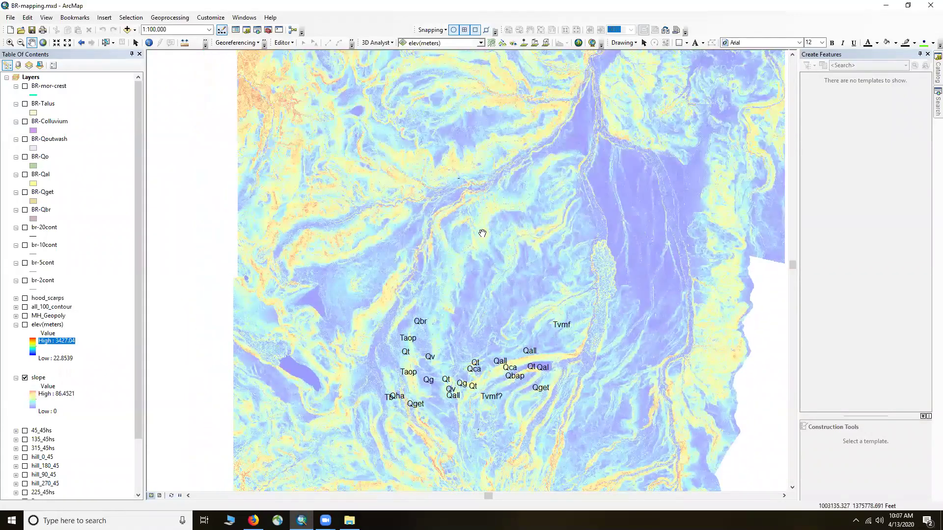
scroll(444, 206, "up", 2)
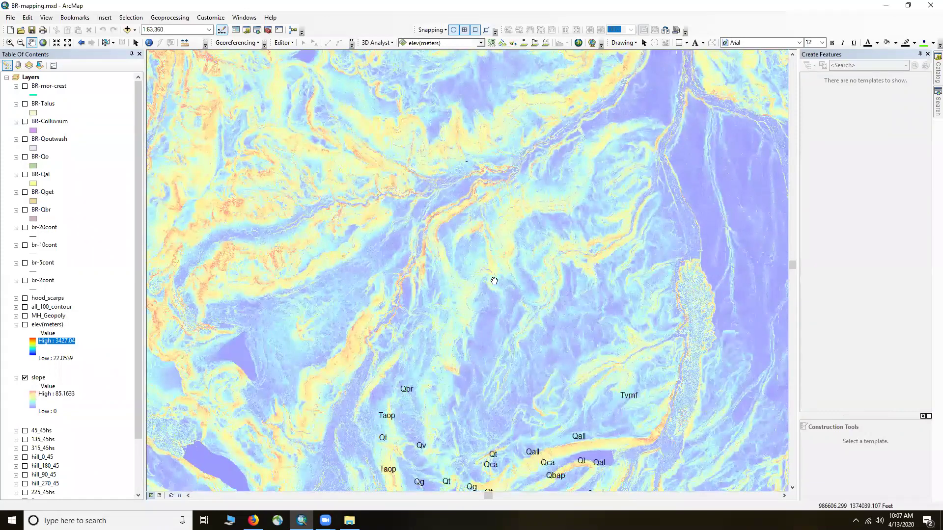
left_click_drag(494, 280, 536, 281)
left_click_drag(277, 261, 393, 260)
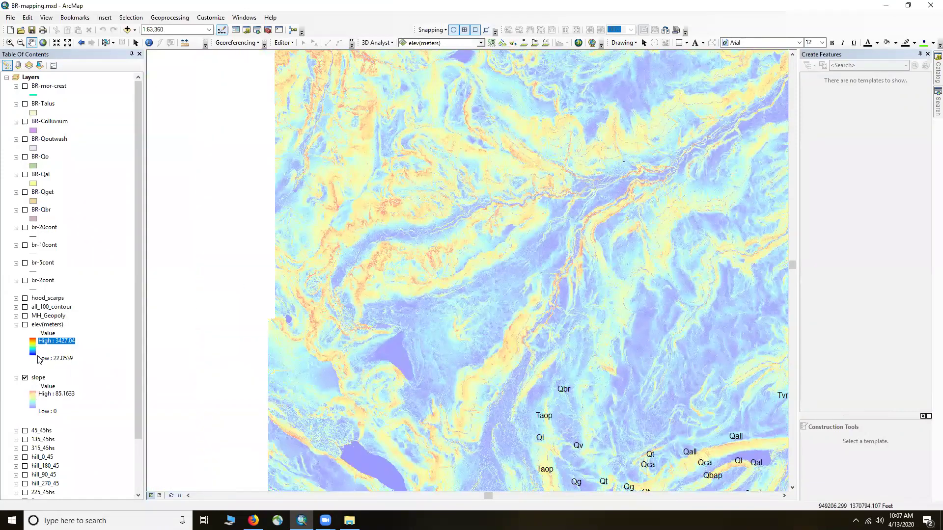
left_click_drag(554, 261, 526, 299)
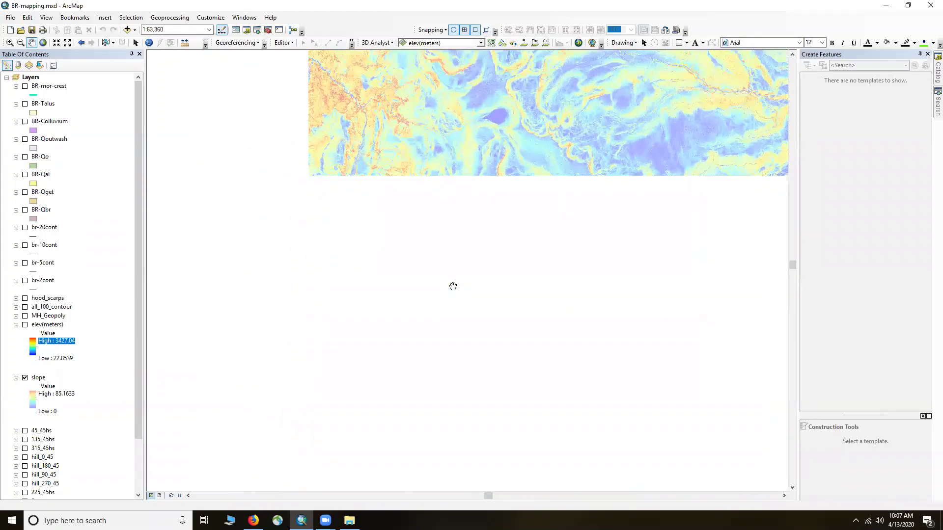
scroll(447, 295, "up", 5)
scroll(418, 323, "up", 1)
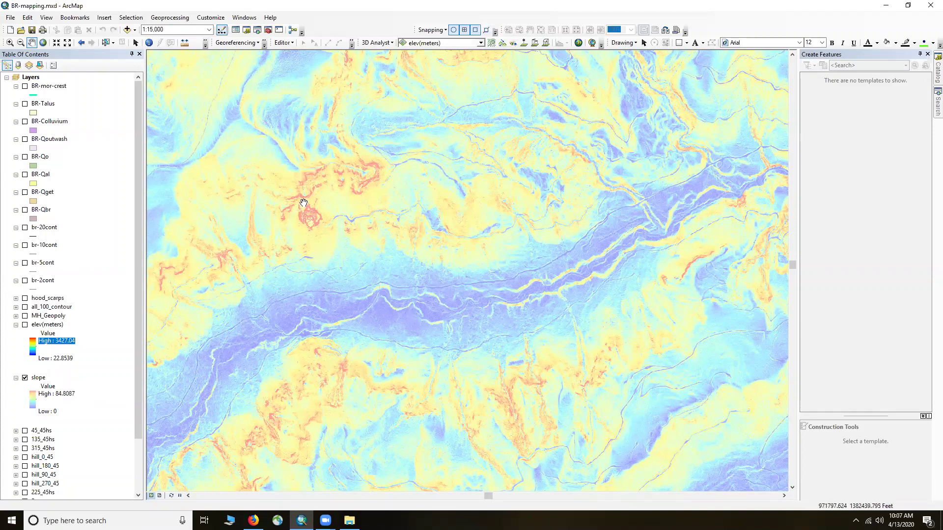
Set the slope layer's stretch statistics to From Each Raster Dataset
left_click(41, 379)
right_click(41, 378)
mouse_move(57, 320)
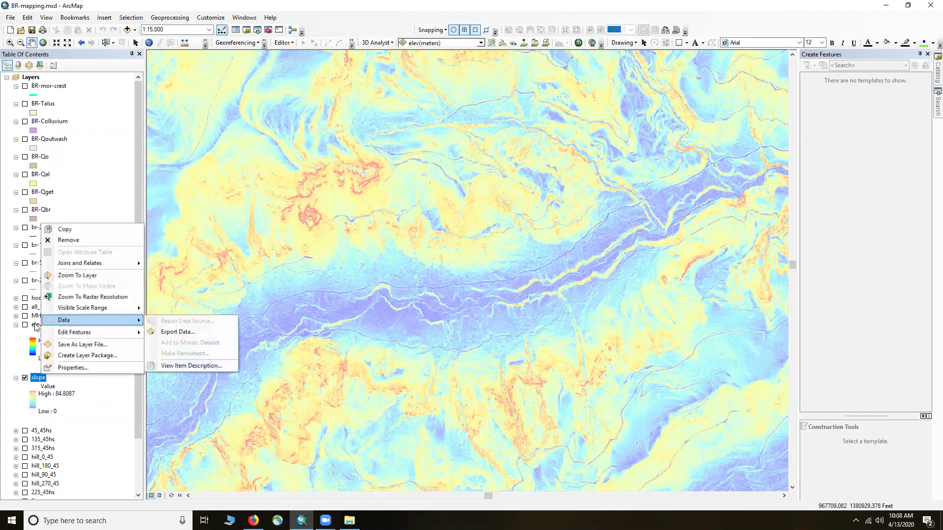
left_click(62, 368)
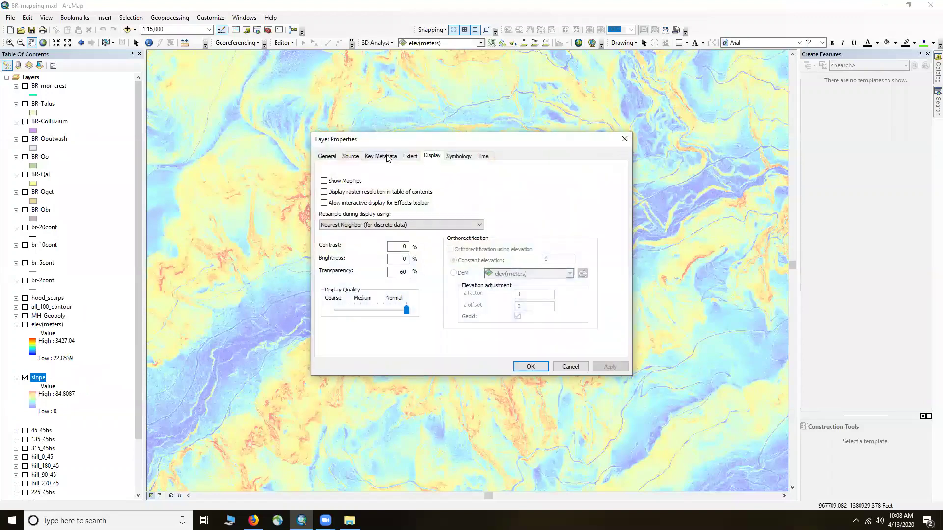
left_click(461, 155)
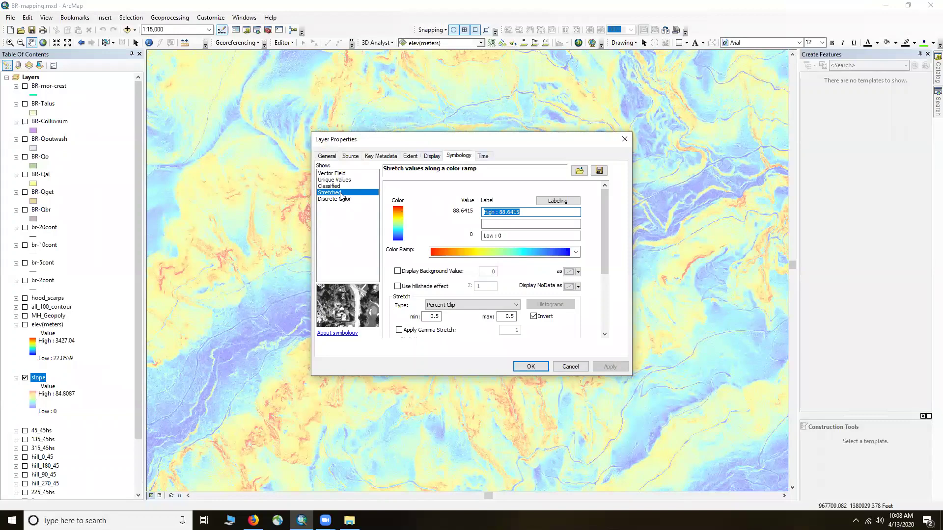
left_click_drag(605, 222, 605, 282)
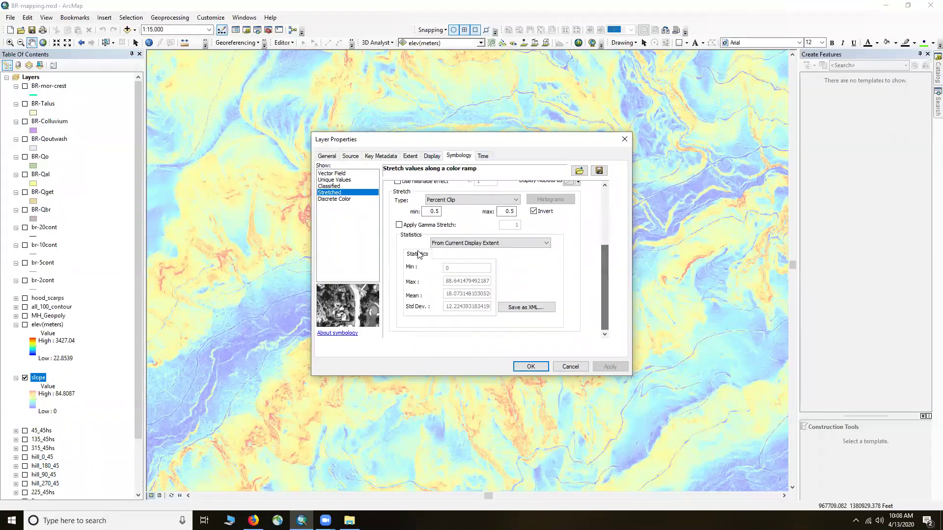
left_click(491, 244)
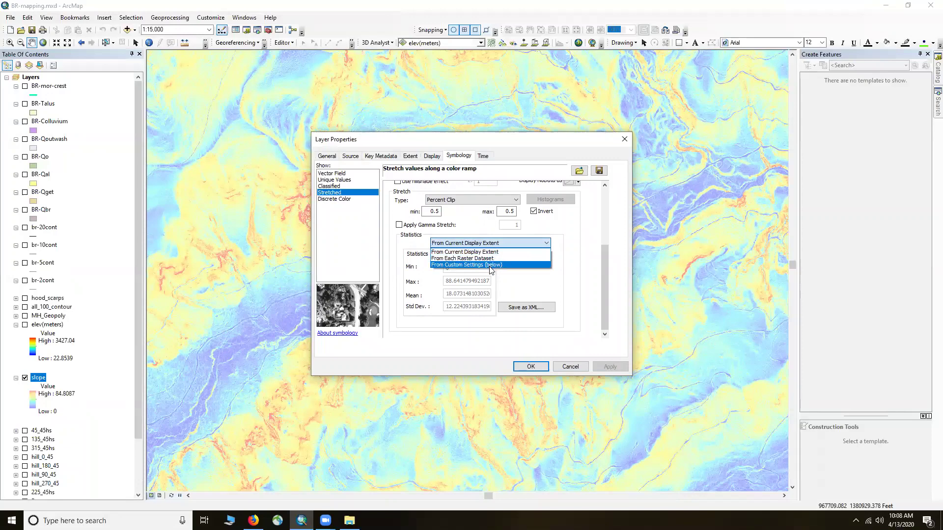
left_click(491, 259)
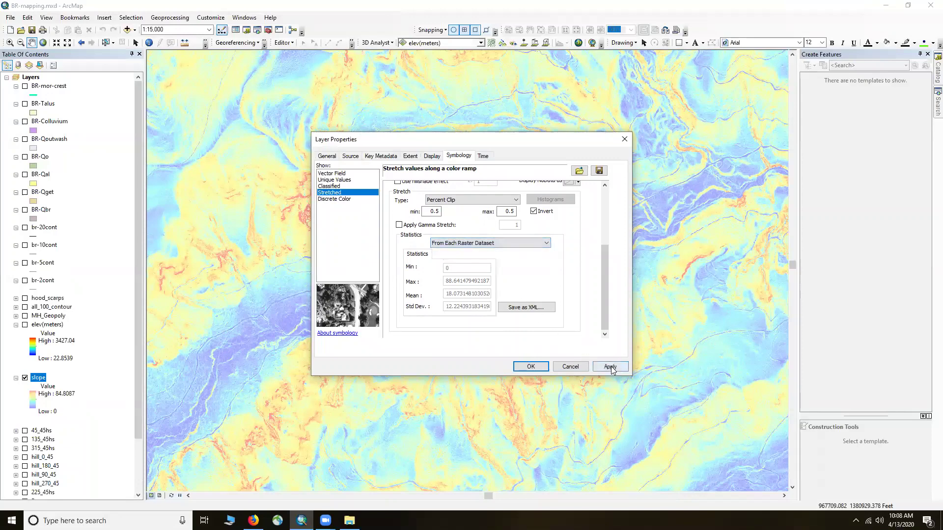
left_click(609, 366)
left_click(530, 367)
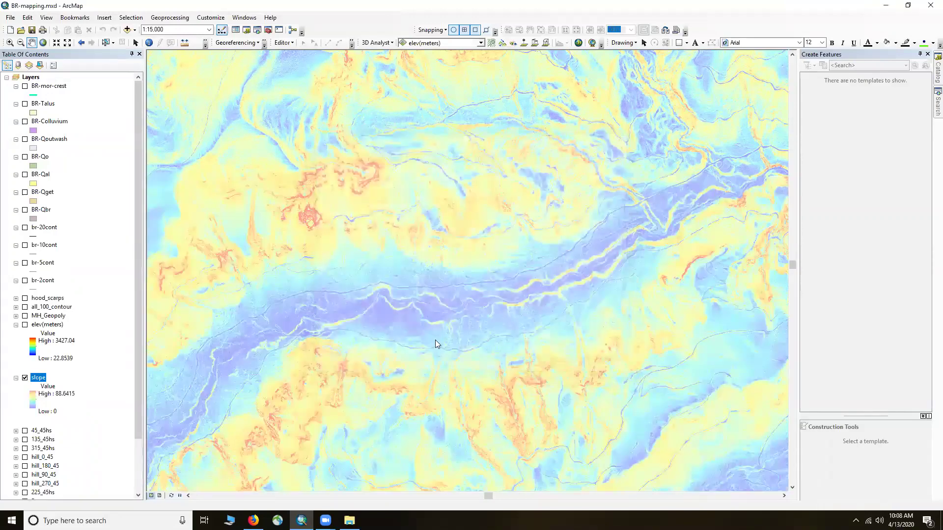
Set the slope layer's stretch statistics to From Current Display Extent
scroll(435, 340, "down", 3)
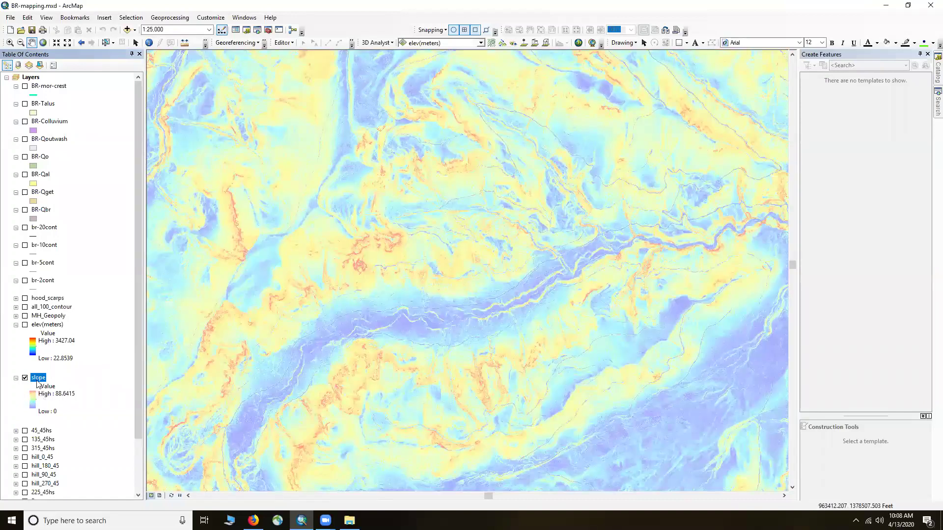
right_click(37, 384)
left_click(98, 365)
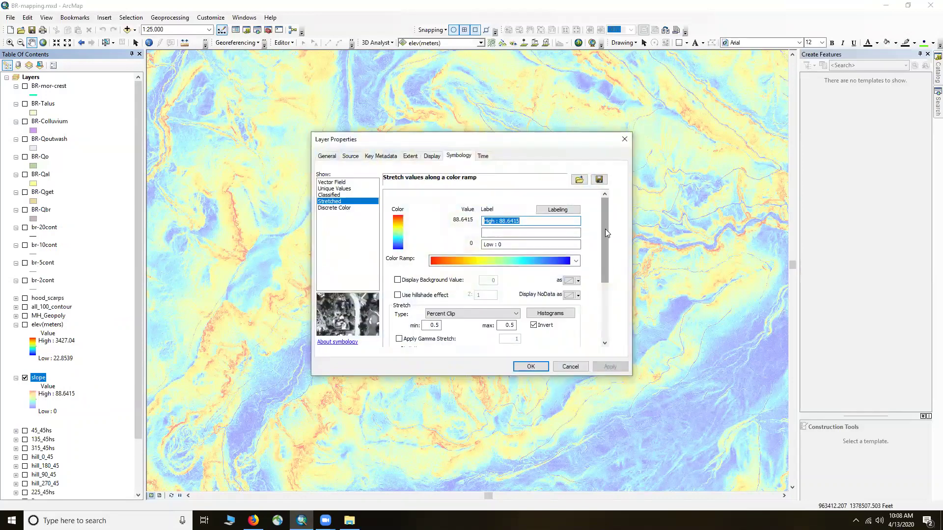
left_click_drag(605, 229, 605, 286)
left_click(481, 252)
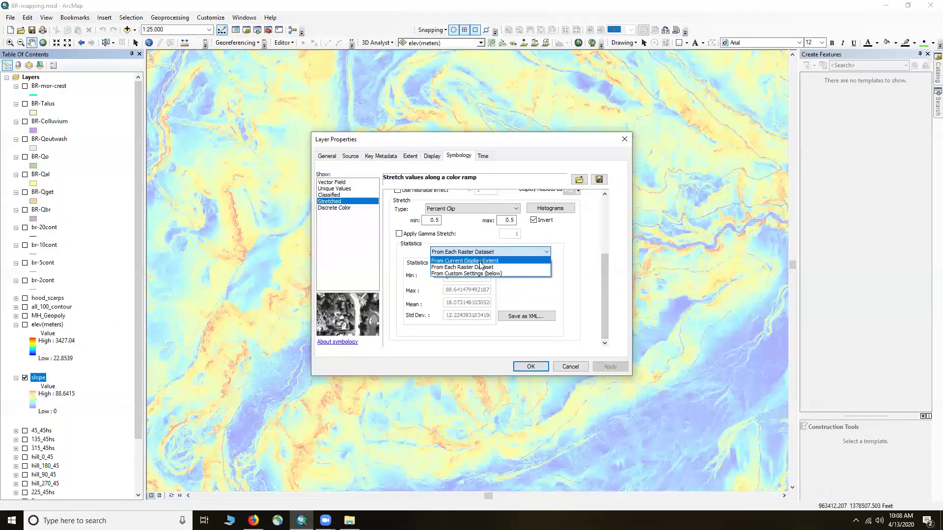
left_click(481, 261)
left_click(531, 367)
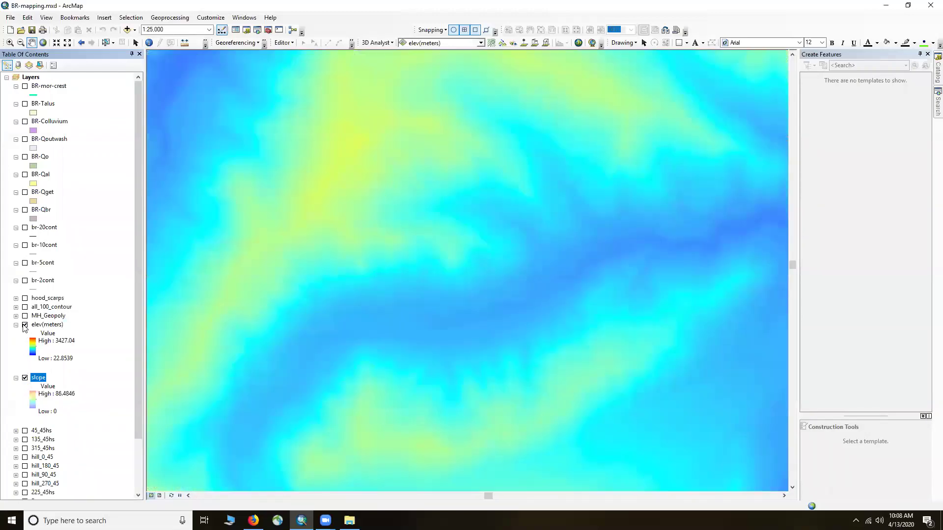
Turn off both the elev(meters) and slope layers and bring the hillshade layers into view in the layer list
left_click(25, 325)
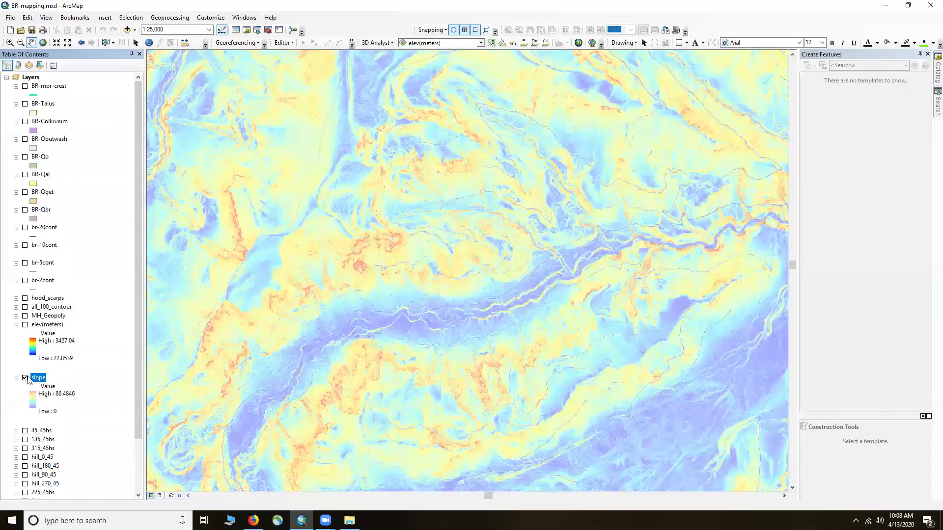
left_click(25, 377)
left_click_drag(137, 273, 131, 362)
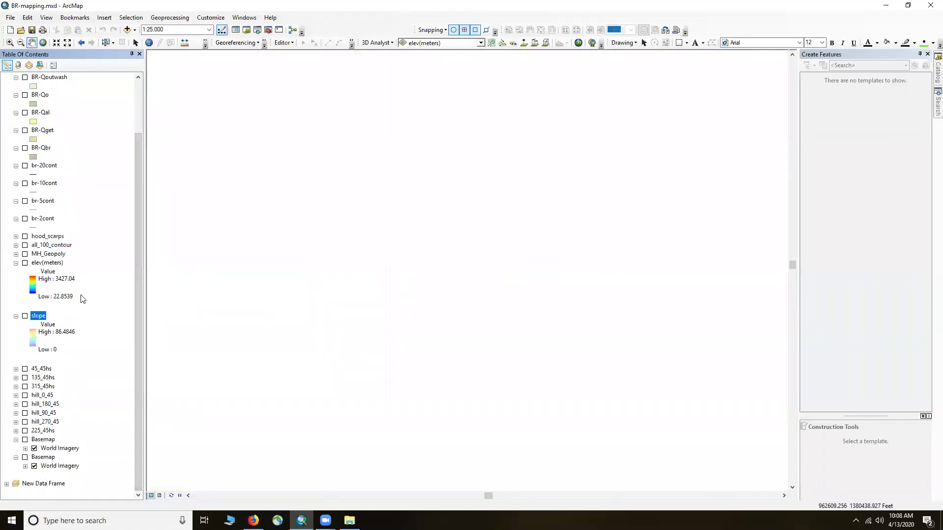
Search the tools for "hillshade", open Hillshade (3D Analyst) and set elev(meters) as the input raster
left_click(938, 102)
double_click(836, 98)
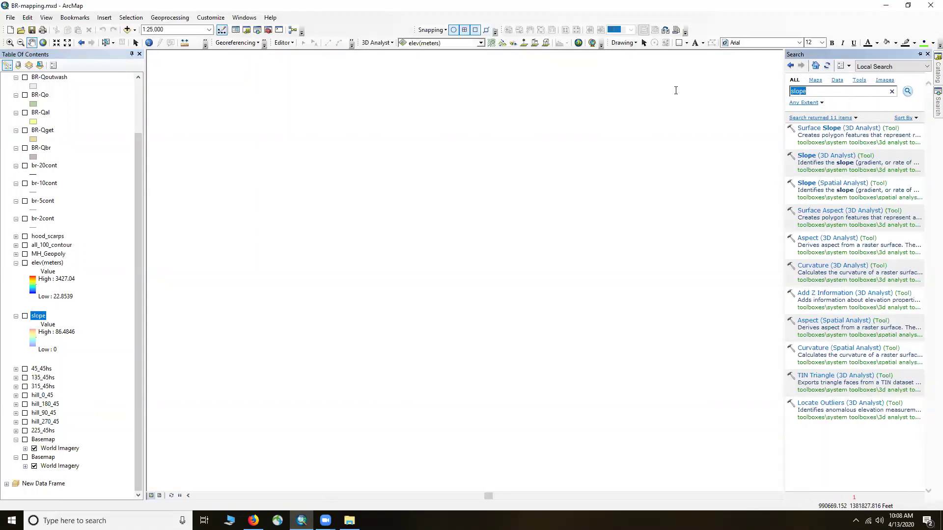
type("hillshade")
key("Return")
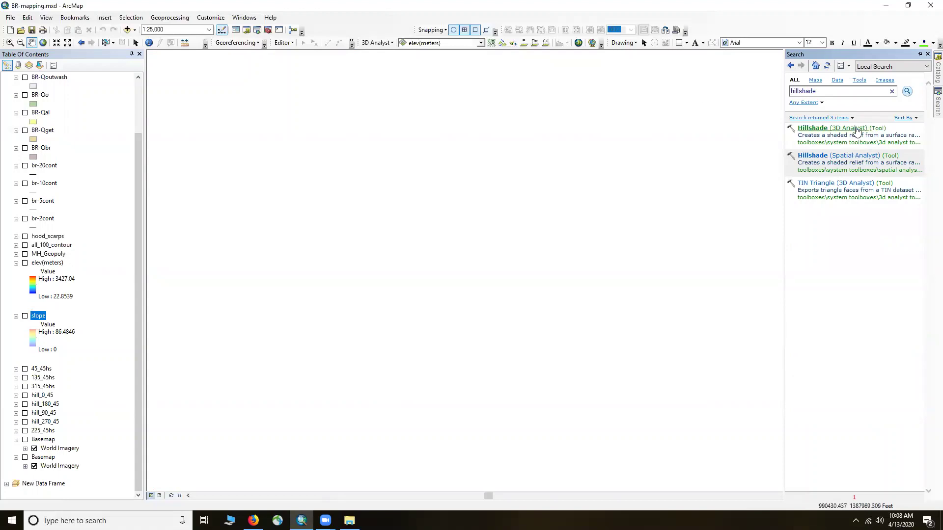
left_click(832, 128)
left_click(518, 134)
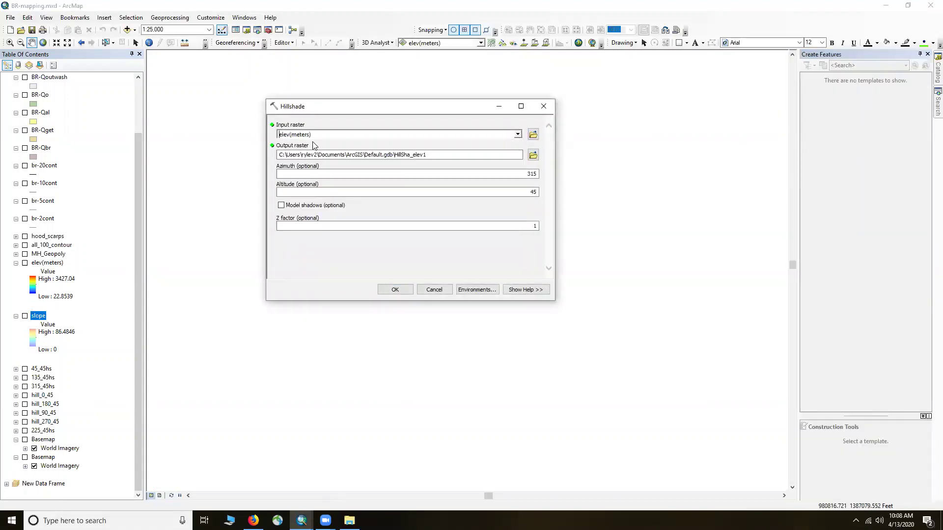
Browse the rasters folder as the hillshade's output location and leave it without saving
left_click(319, 145)
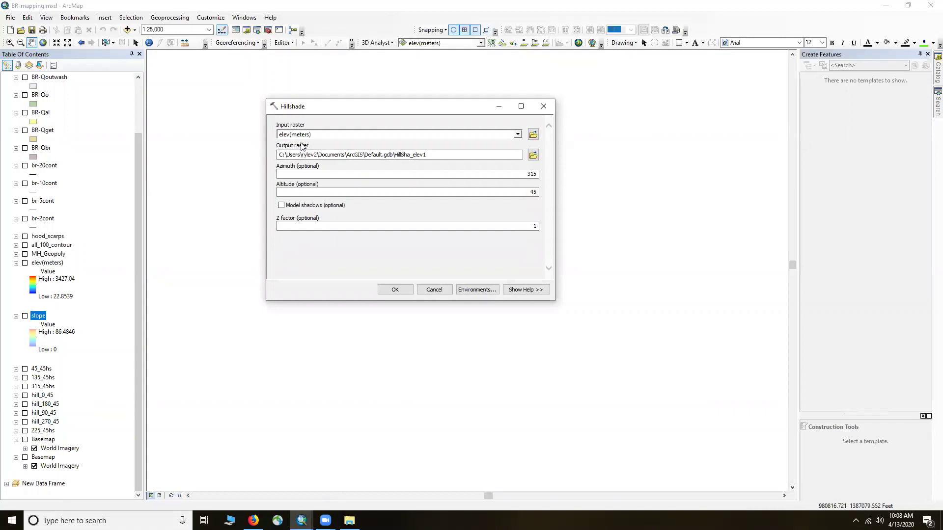
left_click(533, 154)
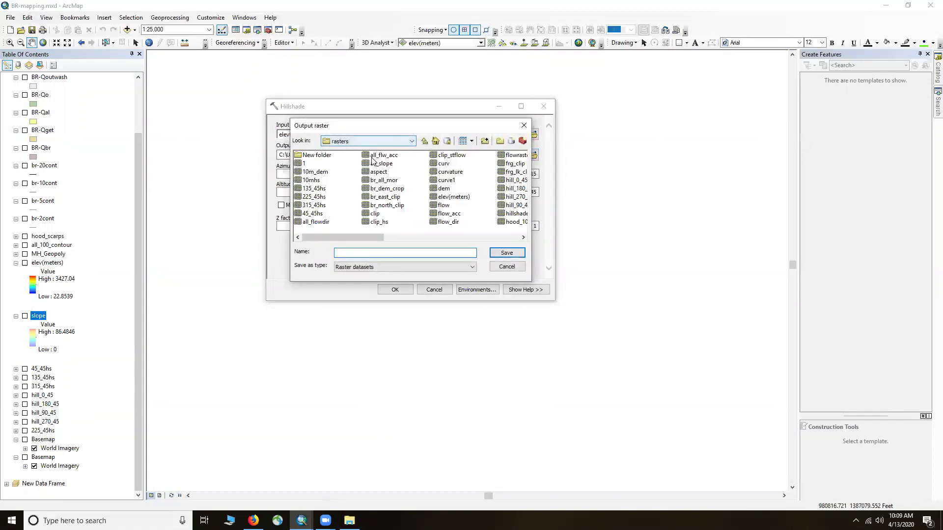
left_click(510, 268)
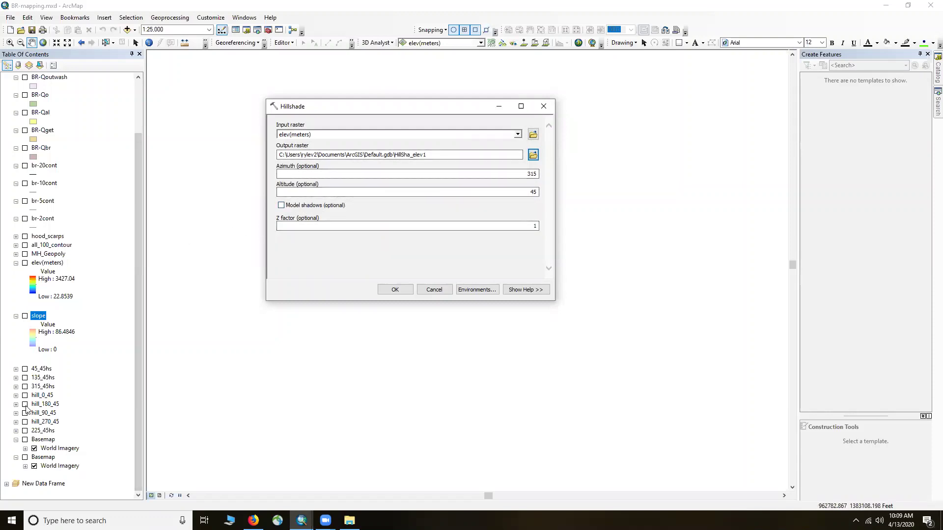
Display the 135_45hs and 315_45hs hillshades in turn, turn both off and close the Hillshade tool without running it
left_click(25, 378)
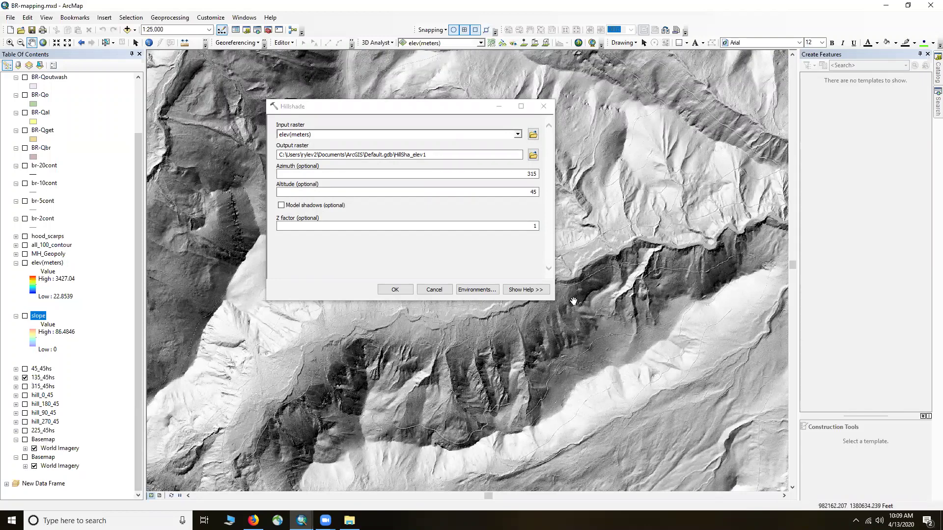
key("Up")
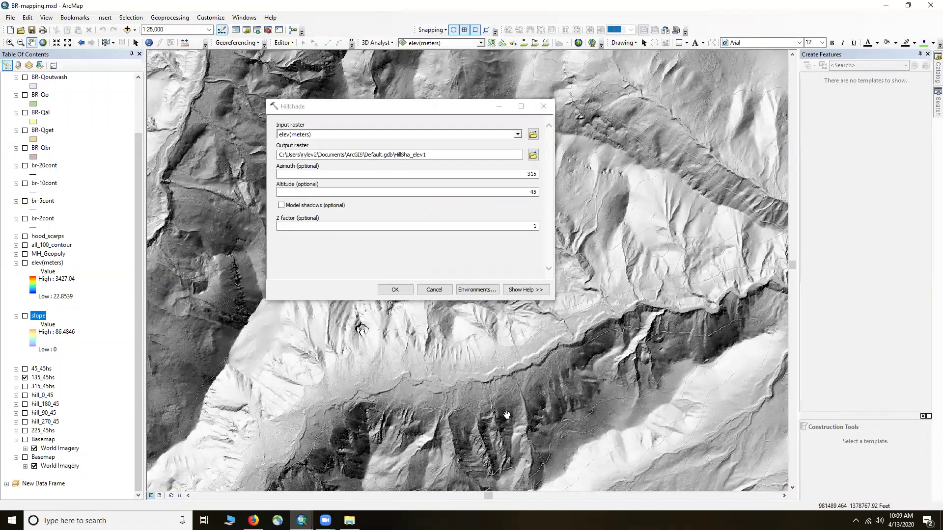
left_click(25, 386)
left_click(25, 378)
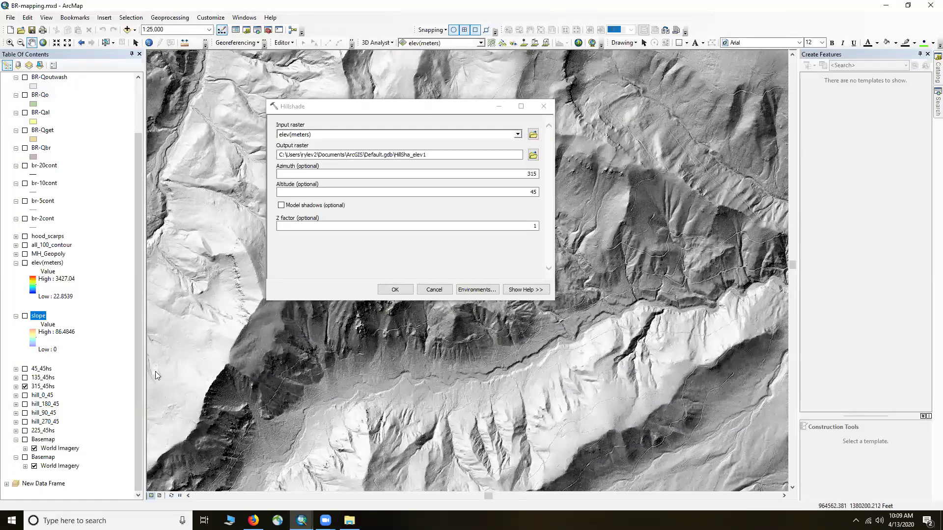
left_click(25, 386)
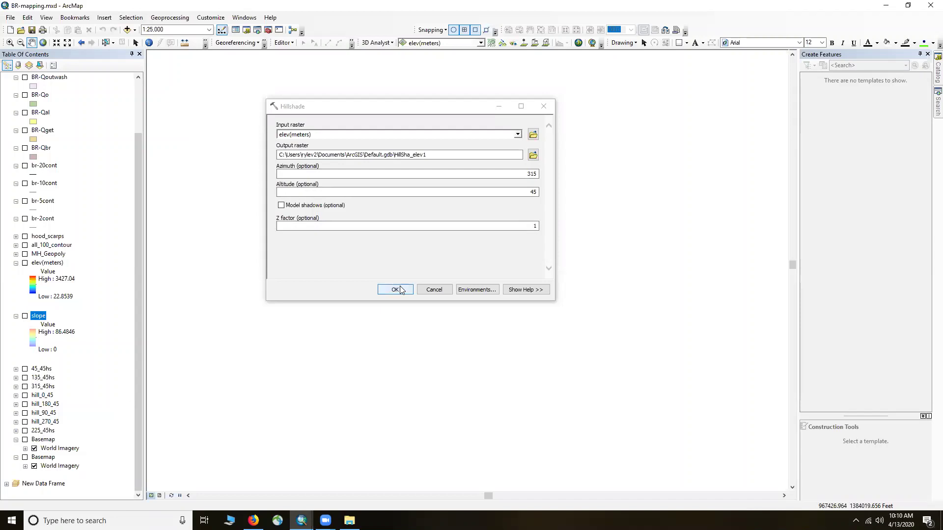
left_click(542, 106)
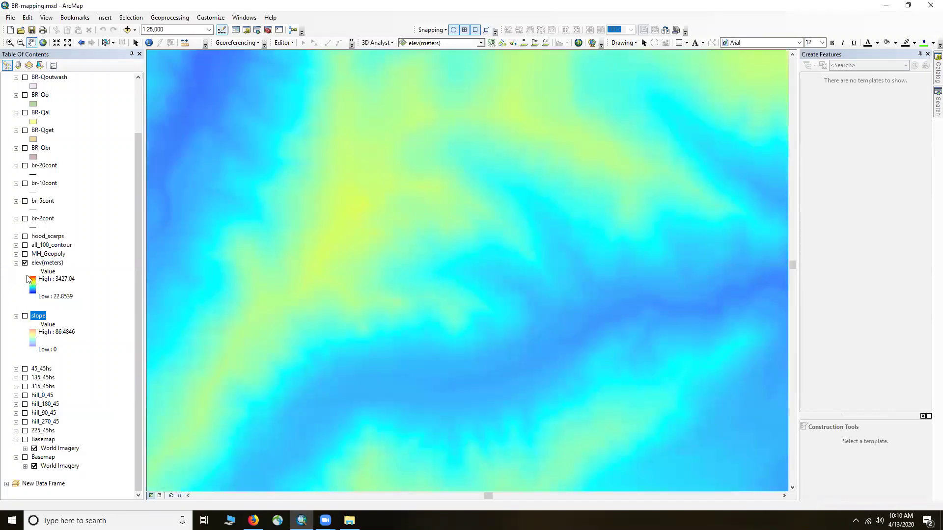
Turn off the elev(meters) layer, then briefly switch the slope layer on and off
left_click(24, 264)
left_click(25, 317)
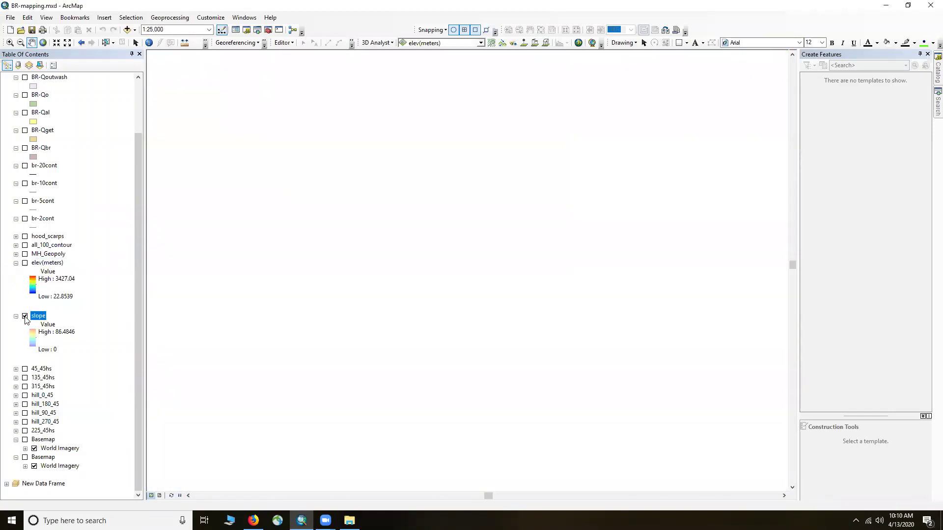
left_click(25, 316)
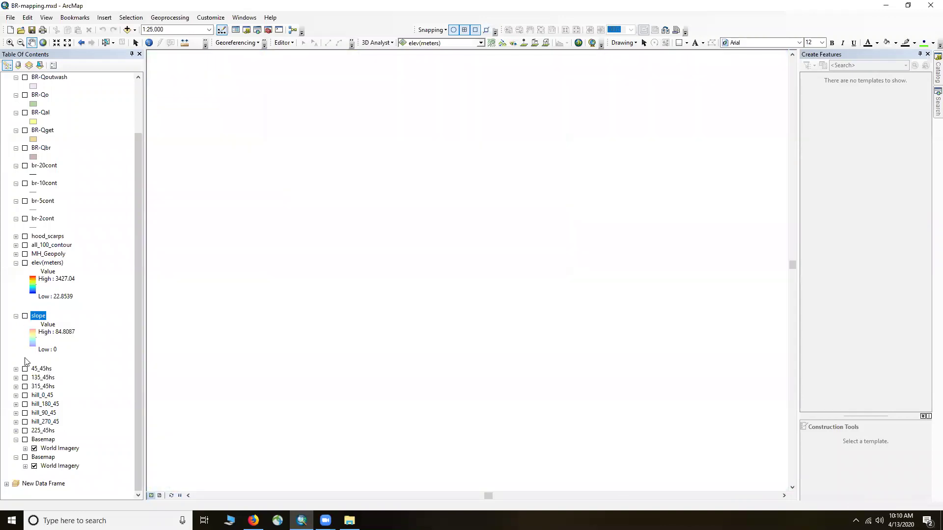
Turn on the first Basemap layer and examine the World Imagery at a scale of 1:15,000
left_click(25, 440)
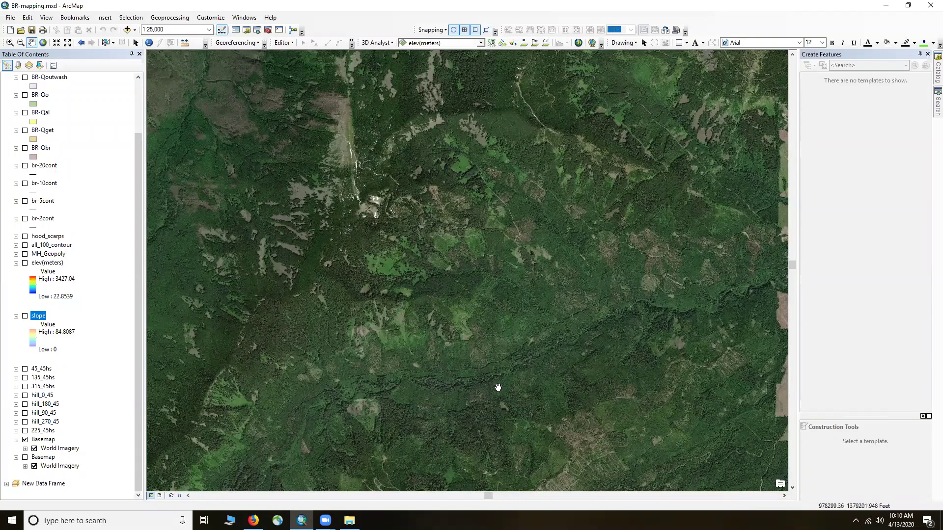
scroll(456, 376, "down", 3)
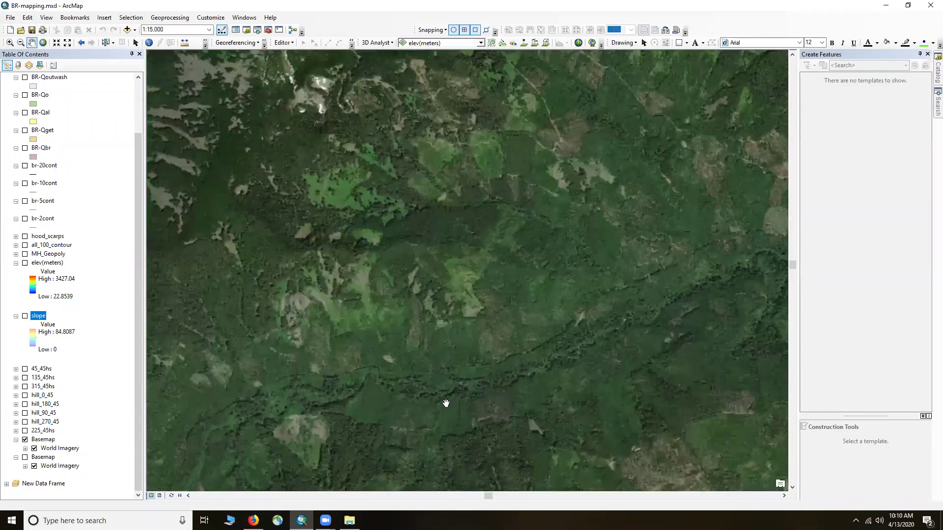
left_click_drag(456, 312, 359, 213)
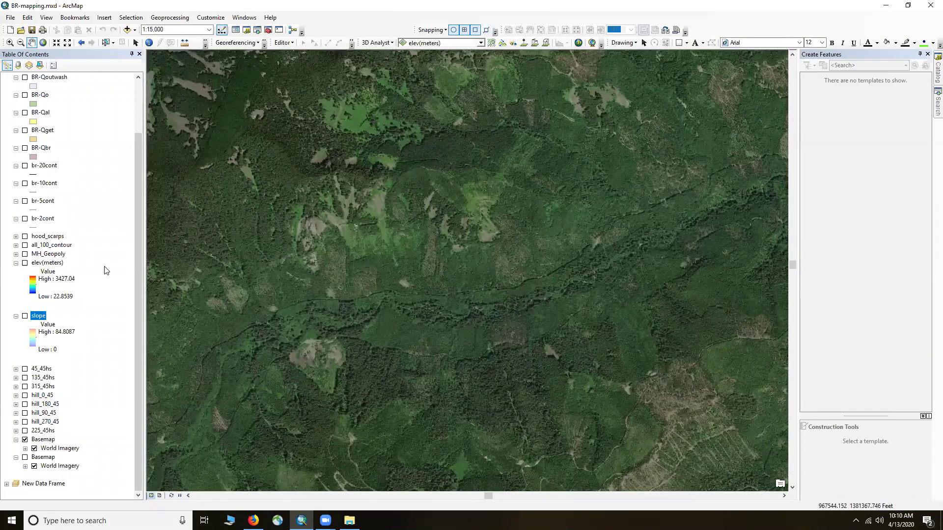
Overlay elev(meters) and slope one at a time on the World Imagery, turning each off again
left_click(25, 263)
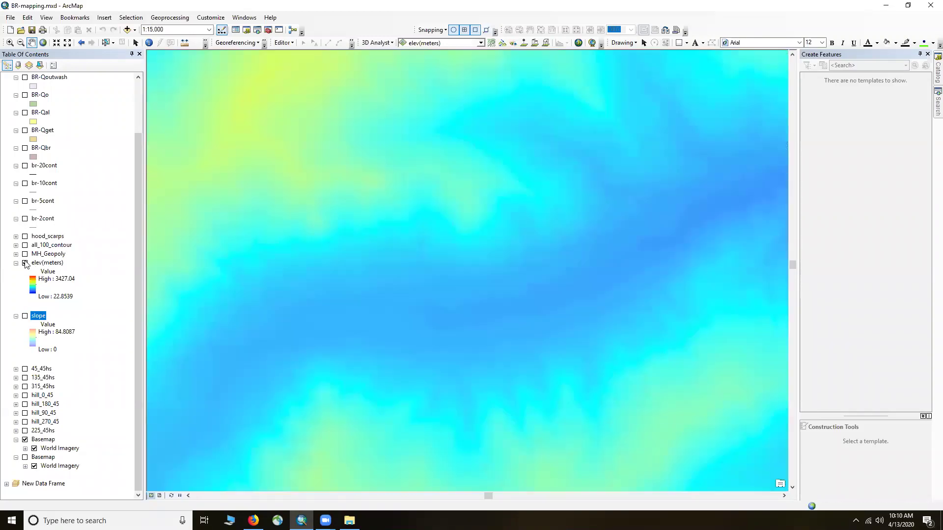
left_click(25, 263)
left_click(25, 316)
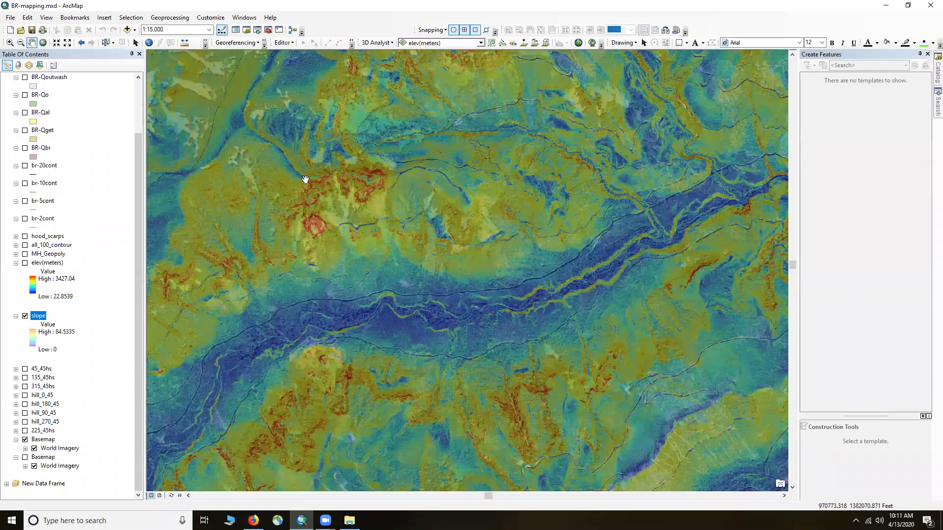
left_click(25, 316)
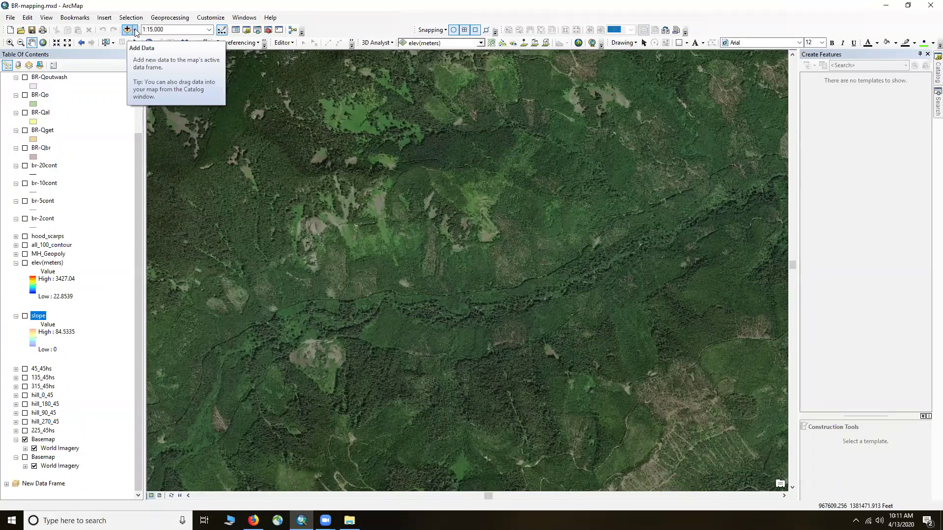
Open the basemap gallery, select Imagery and cancel without adding it
left_click(135, 31)
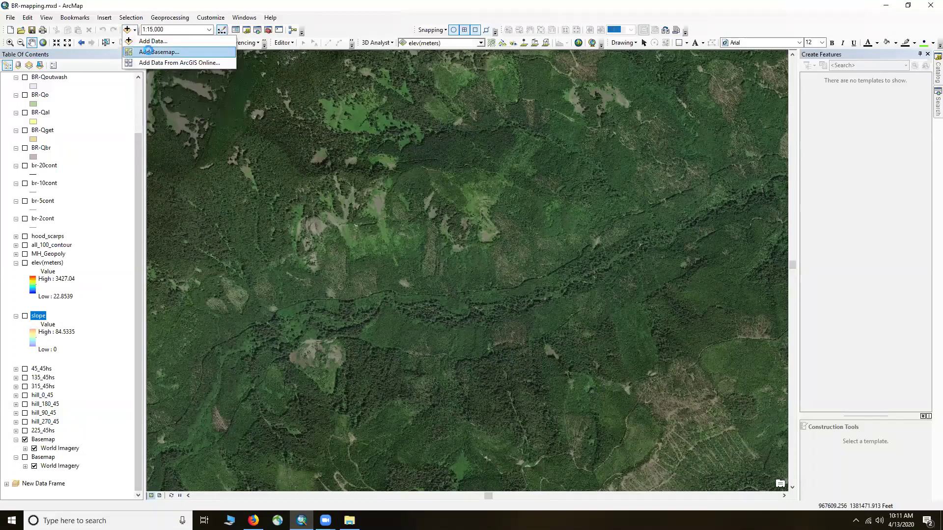
left_click(153, 52)
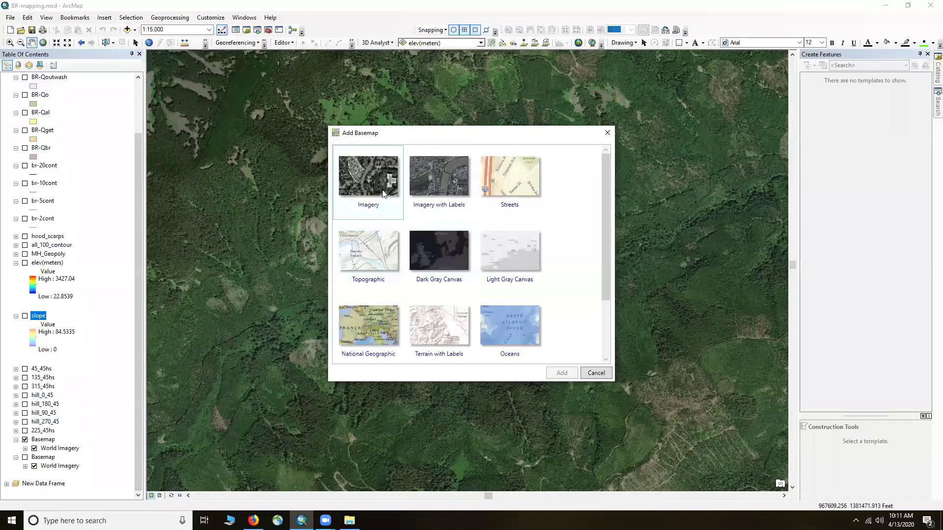
left_click(379, 183)
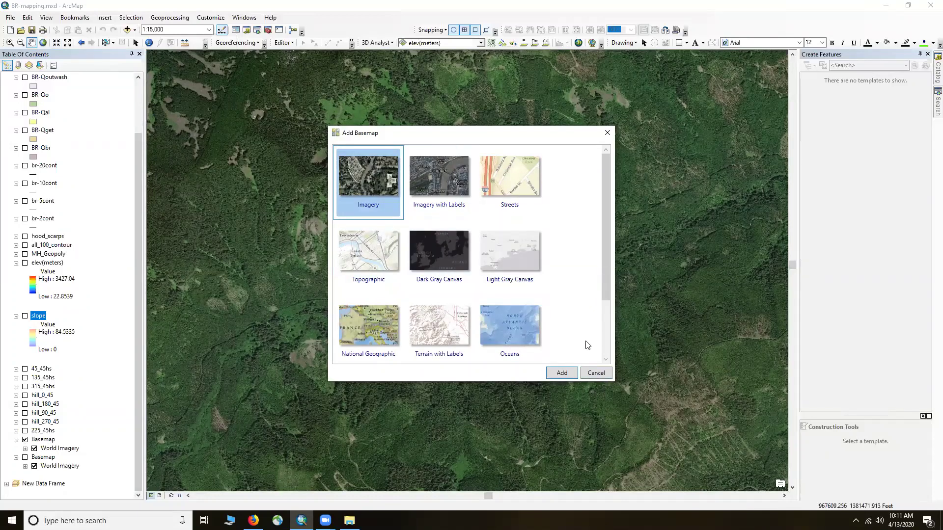
left_click(596, 373)
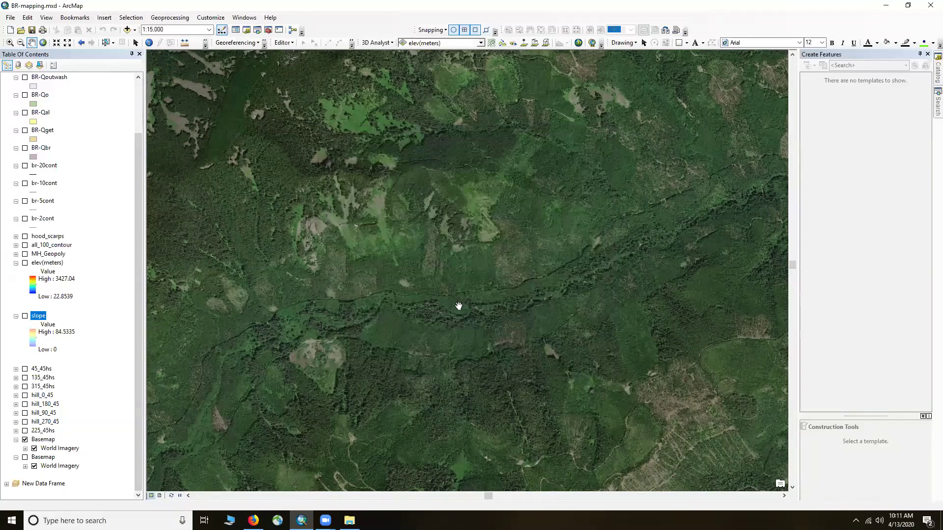
Show the imagery at 1:20,000 and turn off the first Basemap layer
left_click_drag(459, 306, 390, 350)
scroll(348, 361, "up", 1)
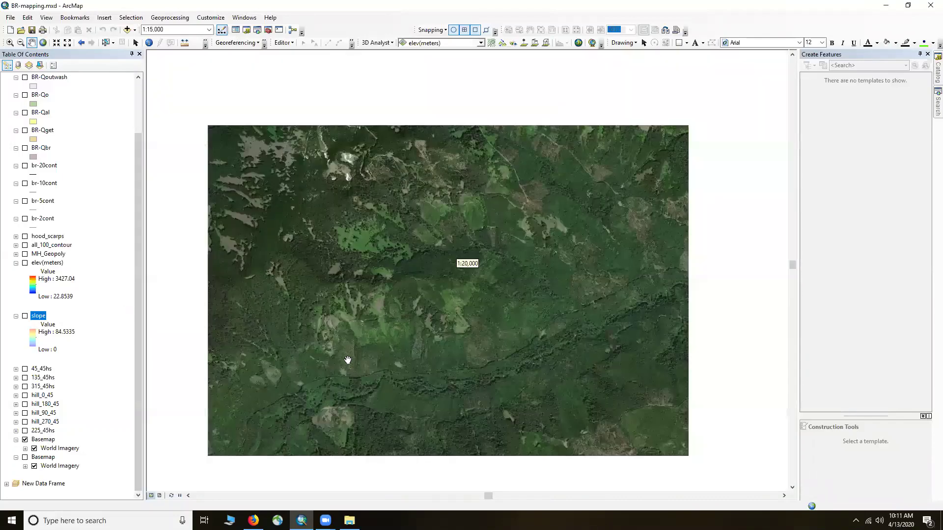
left_click(27, 442)
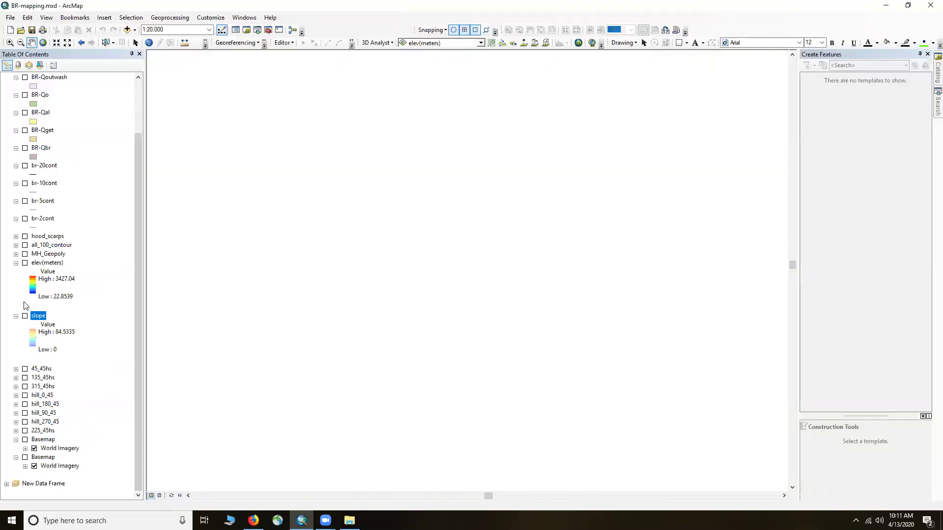
Collapse the legends of the slope and elev(meters) layers and of all layers from BR-mor-crest down to BR-Qbr
left_click_drag(140, 209, 142, 156)
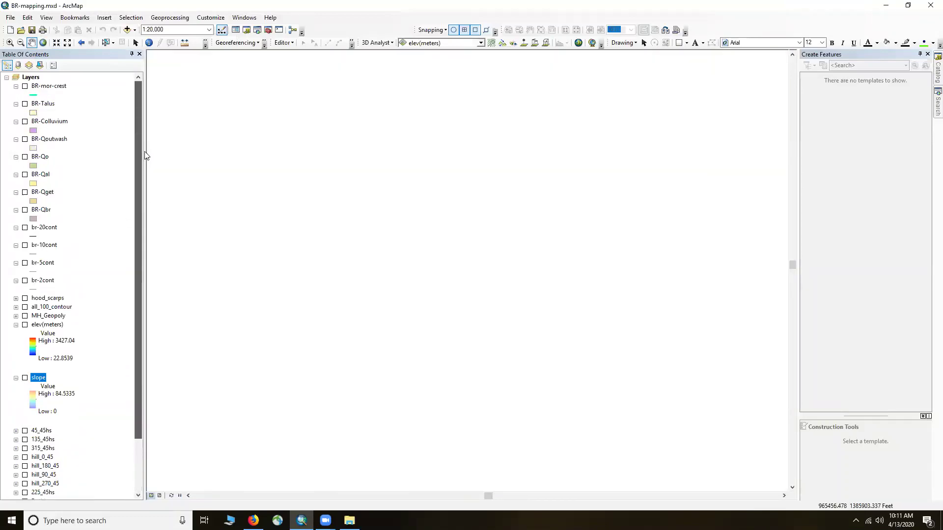
left_click(15, 378)
left_click(16, 326)
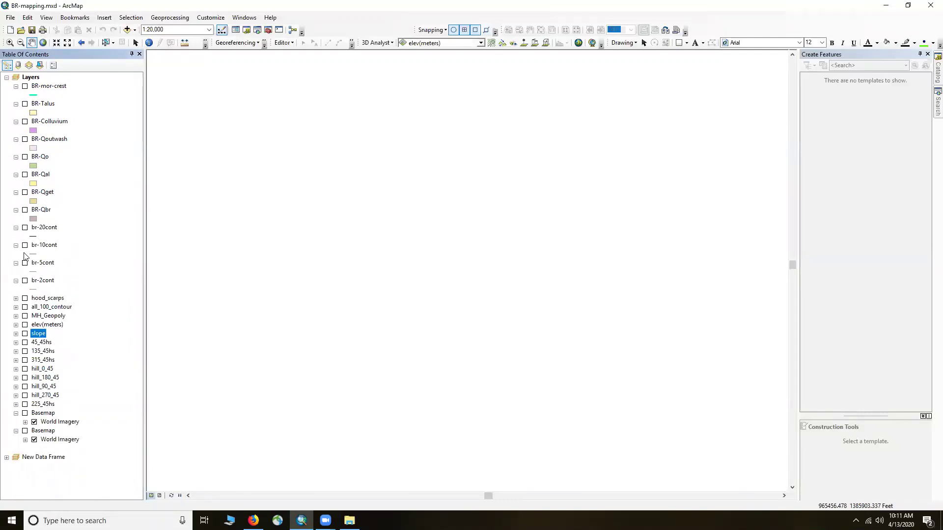
left_click(15, 86)
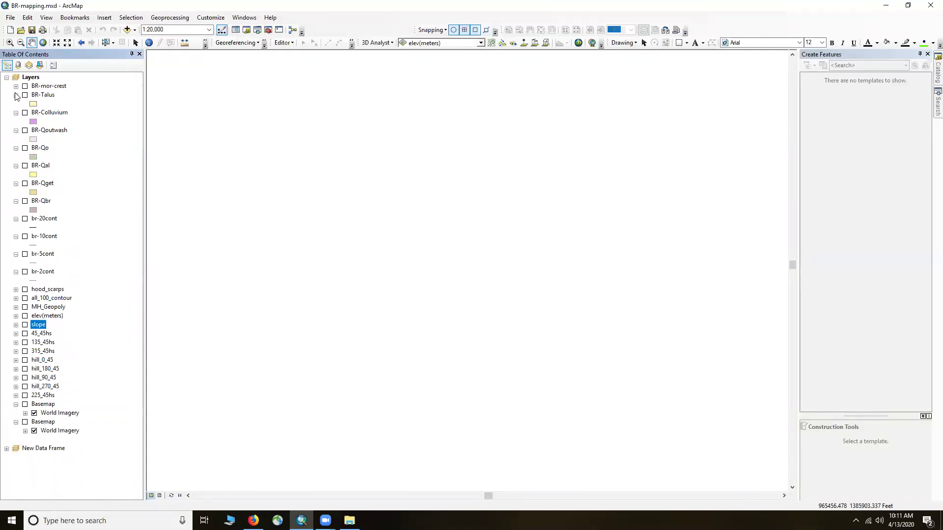
left_click(15, 95)
left_click(16, 104)
left_click(16, 113)
left_click(16, 122)
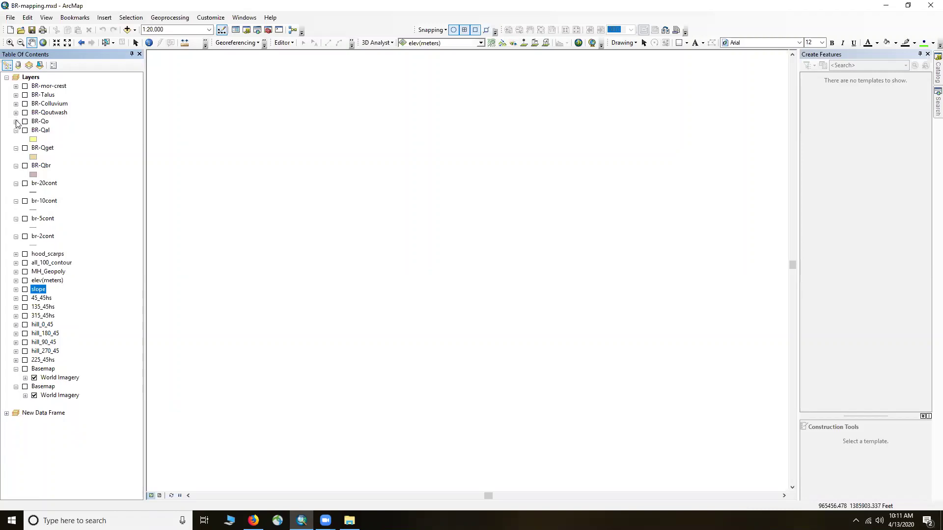
left_click(15, 130)
left_click(15, 139)
left_click(15, 148)
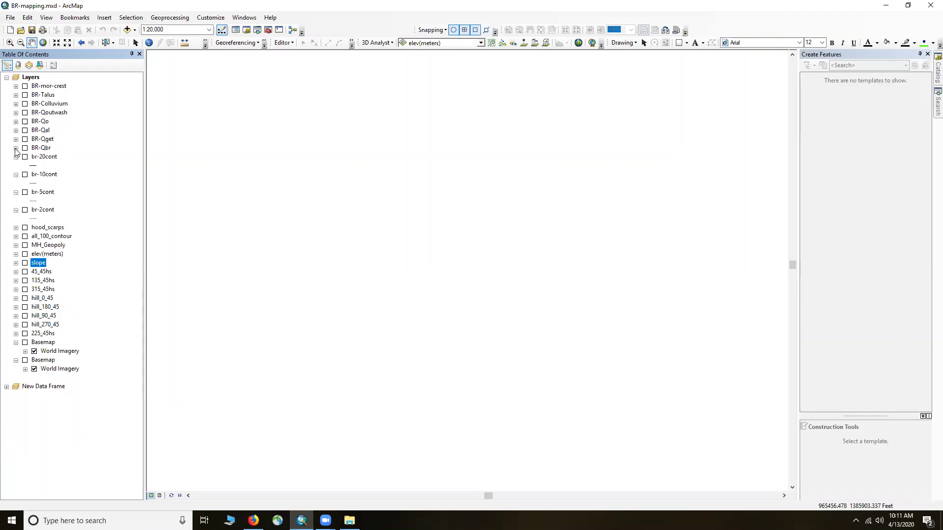
Turn on the br-20cont contour layer and search the tools for "contour"
left_click(25, 157)
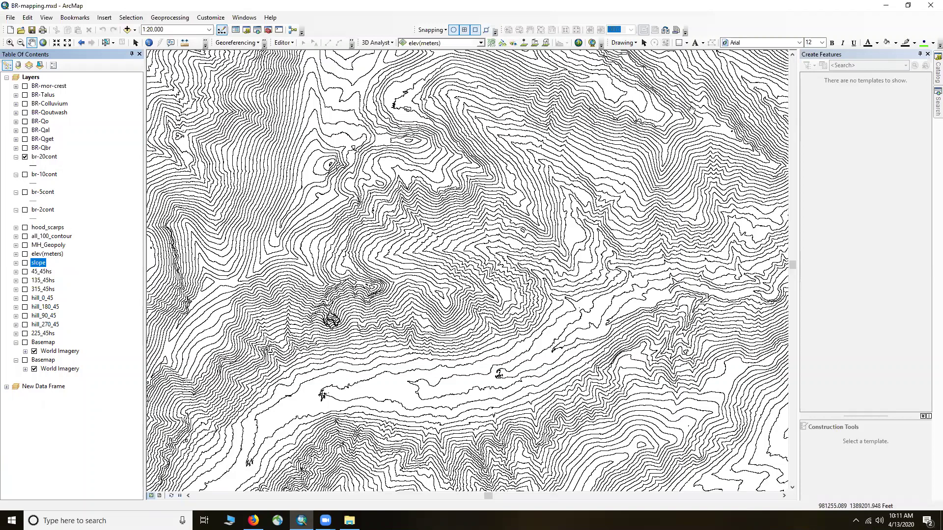
mouse_move(937, 104)
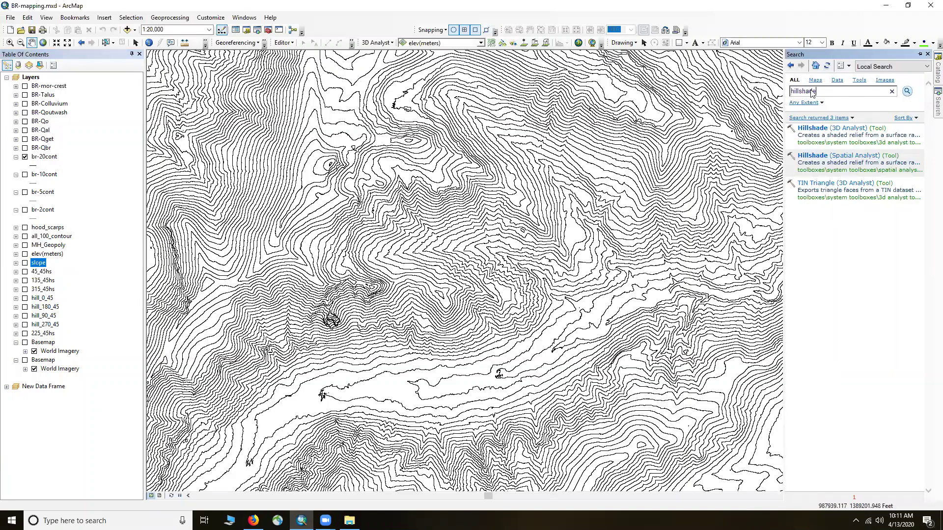
double_click(811, 92)
type("contour")
key("Return")
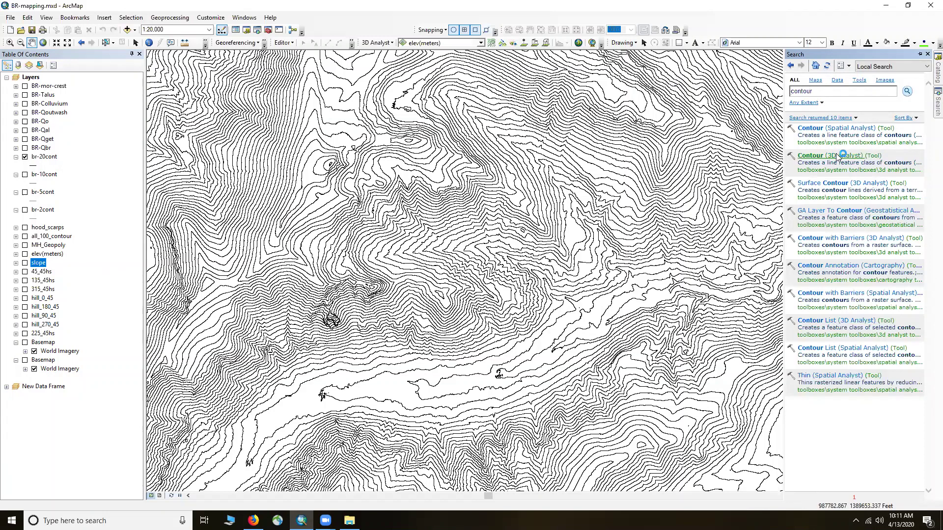
Open the Contour (3D Analyst) tool and set elev(meters) as its input raster
left_click(837, 156)
left_click(518, 134)
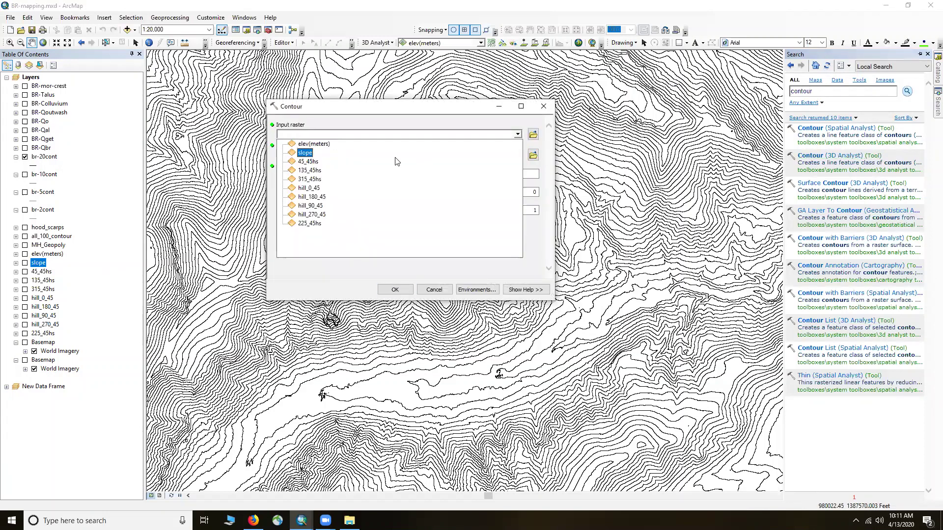
left_click(323, 144)
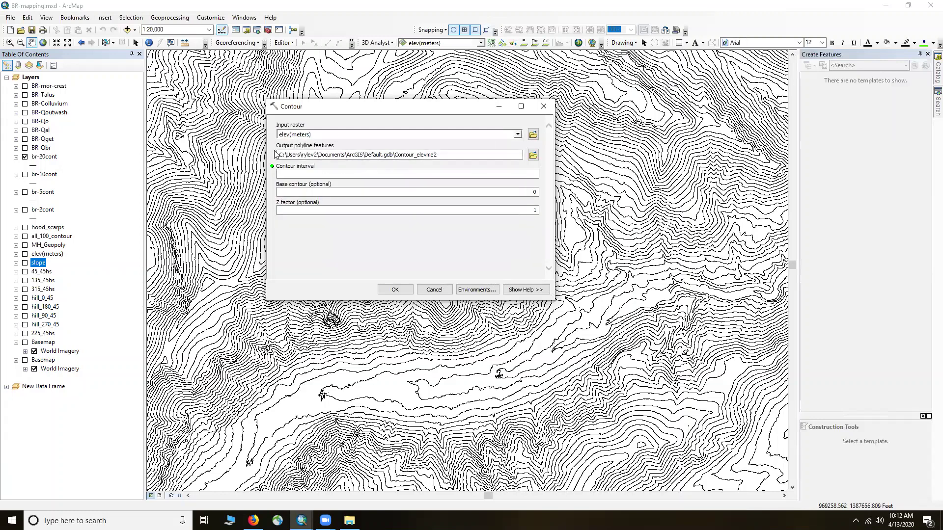
Browse to the Shapefiles folder for the contour output, set the contour interval to 20, and close the Contour tool without running it
left_click(533, 155)
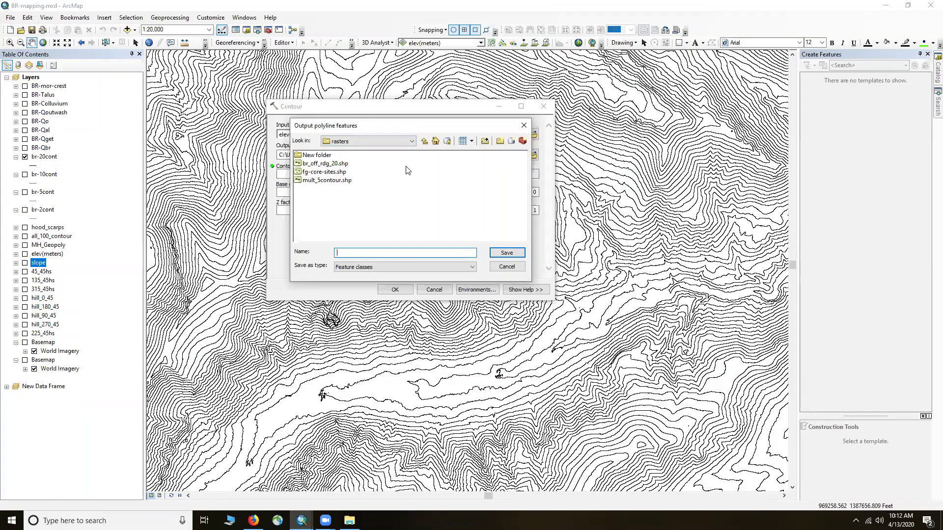
left_click(424, 141)
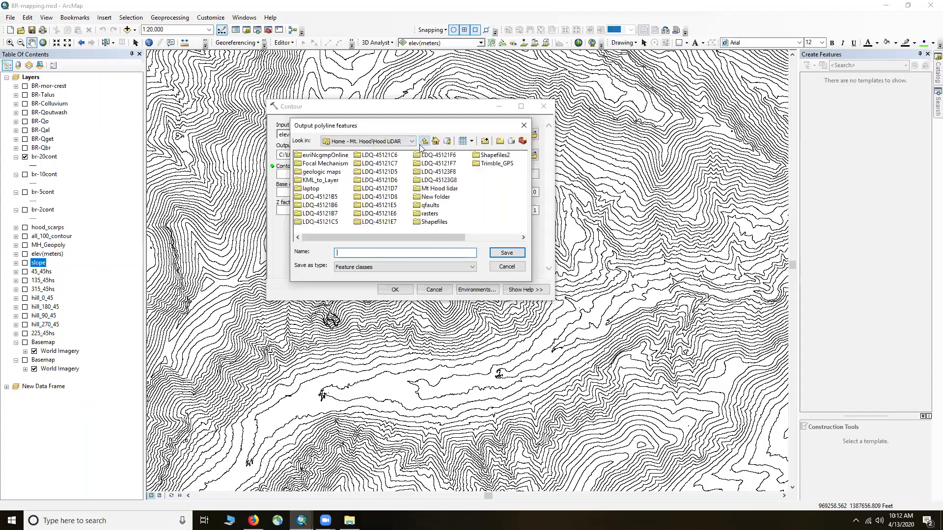
double_click(440, 222)
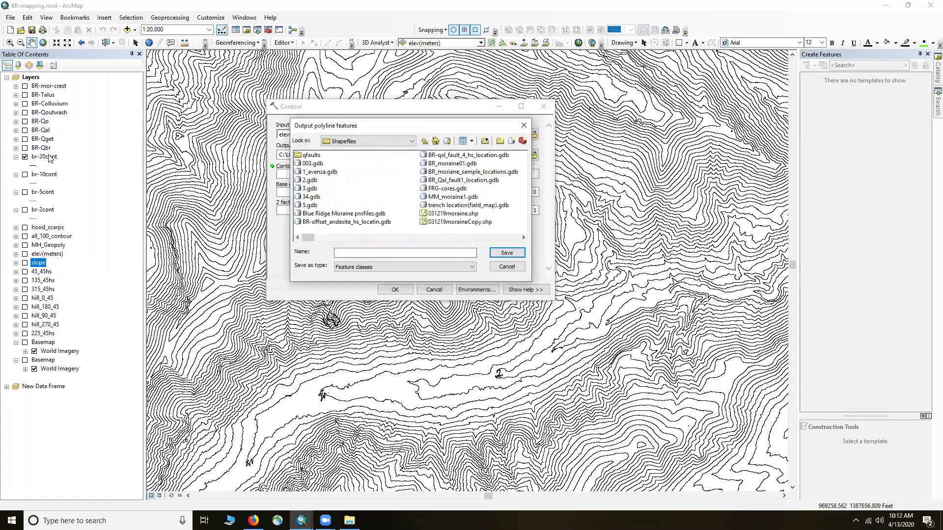
left_click(520, 269)
left_click(498, 172)
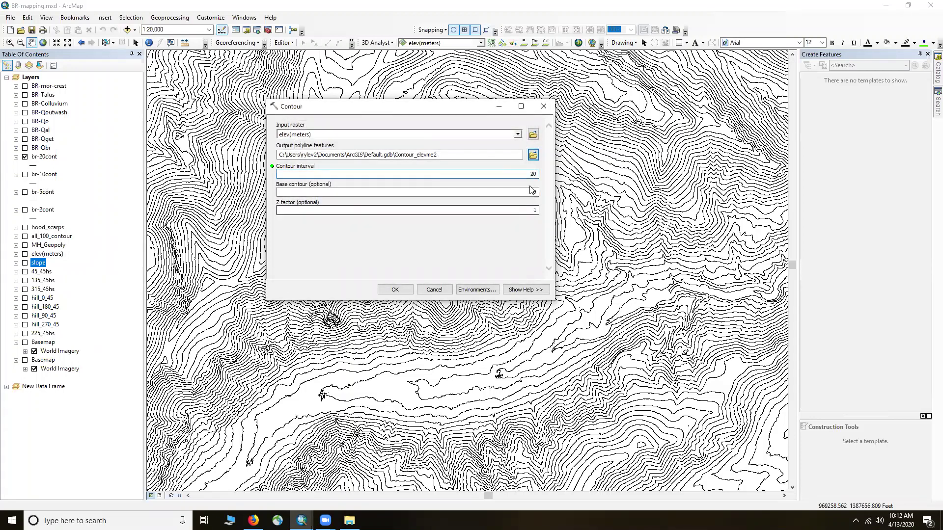
left_click(544, 106)
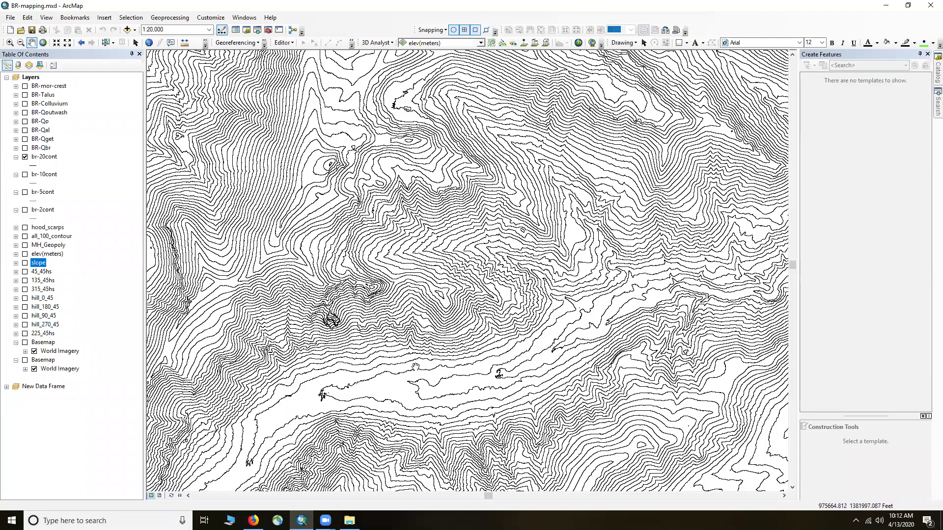
Show the valley contours at 1:6,000, trying the br-5cont layer and replacing it with br-2cont
scroll(415, 368, "down", 2)
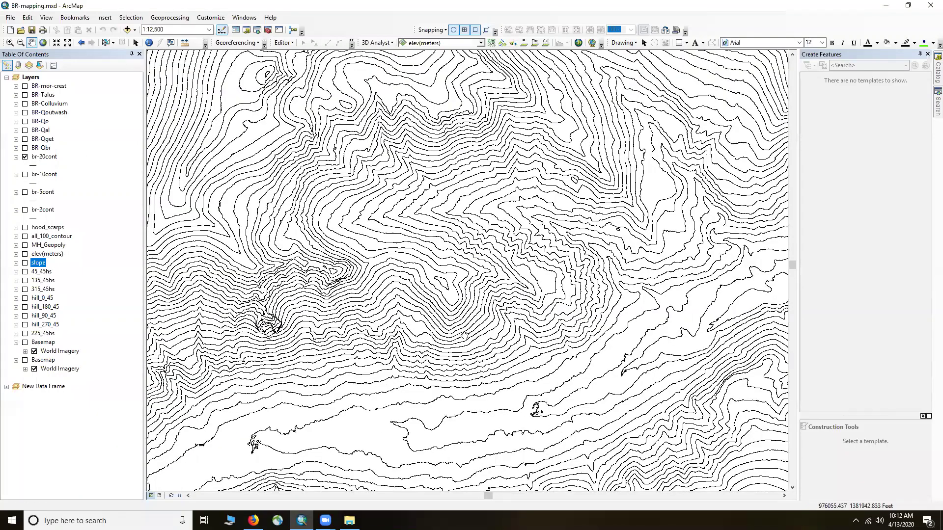
scroll(420, 309, "down", 1)
left_click_drag(420, 309, 367, 188)
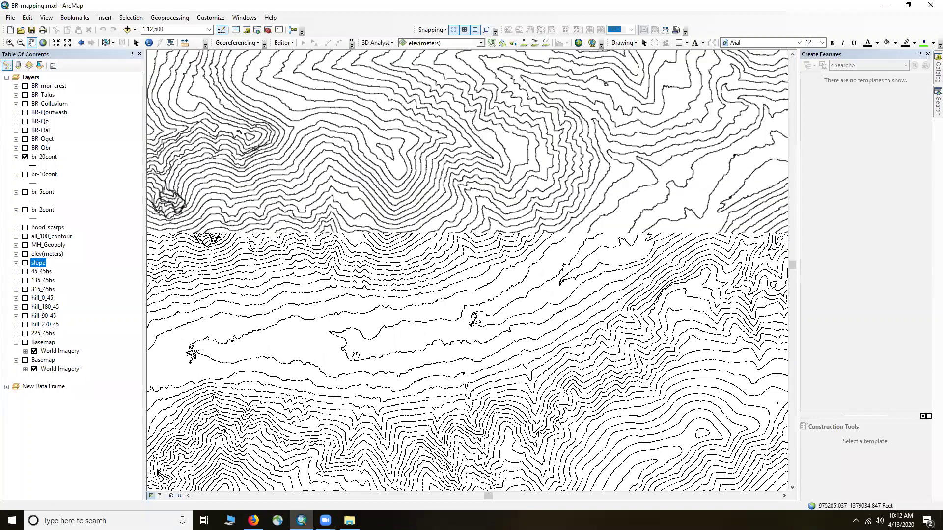
scroll(378, 268, "down", 1)
scroll(378, 269, "down", 1)
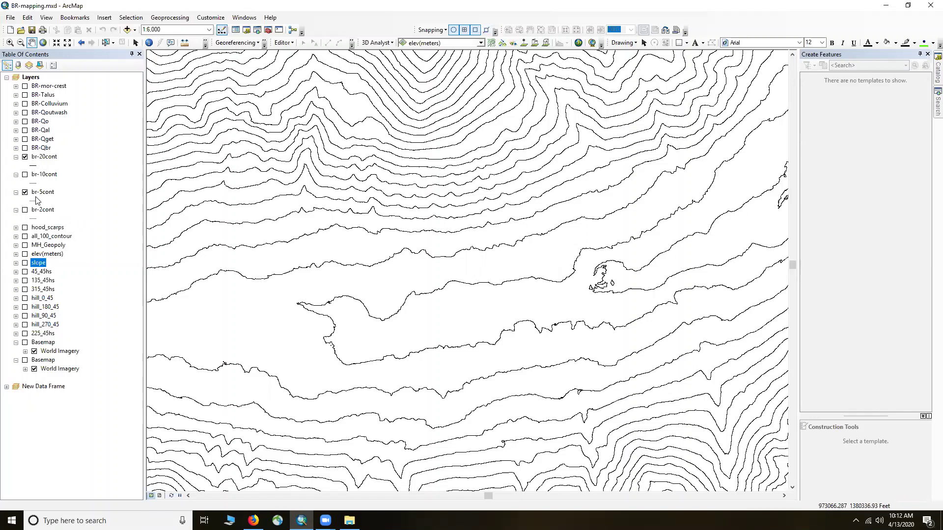
left_click_drag(383, 284, 476, 297)
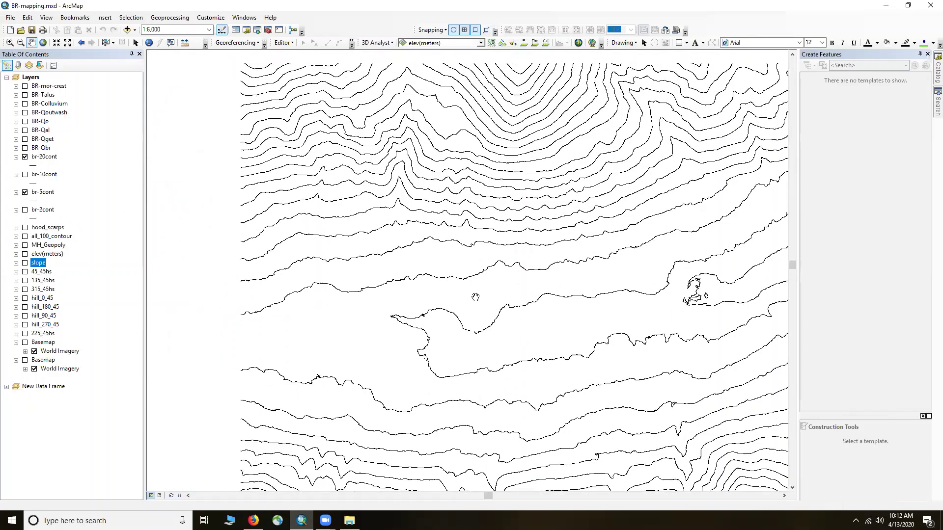
left_click(24, 192)
left_click(25, 210)
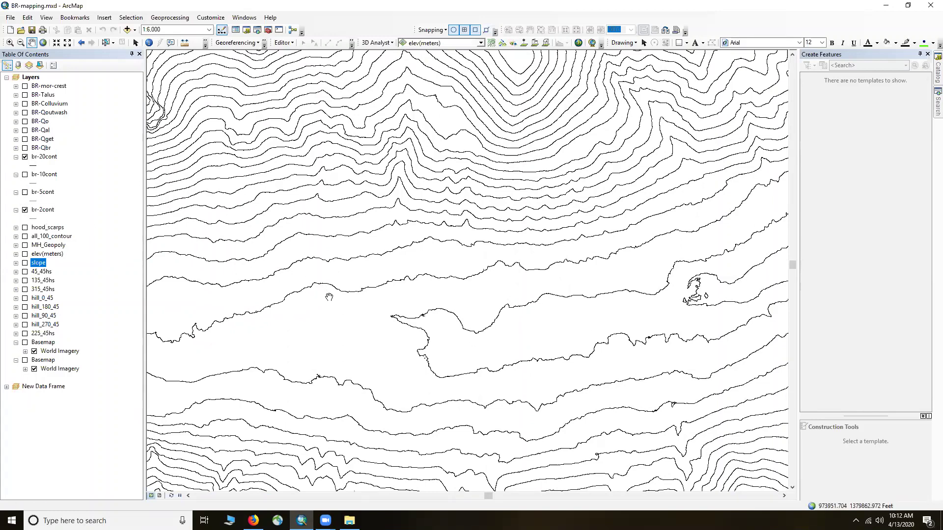
Locate the area covered by the br-2cont contours, viewing the map at 1:25,000
scroll(329, 297, "up", 3)
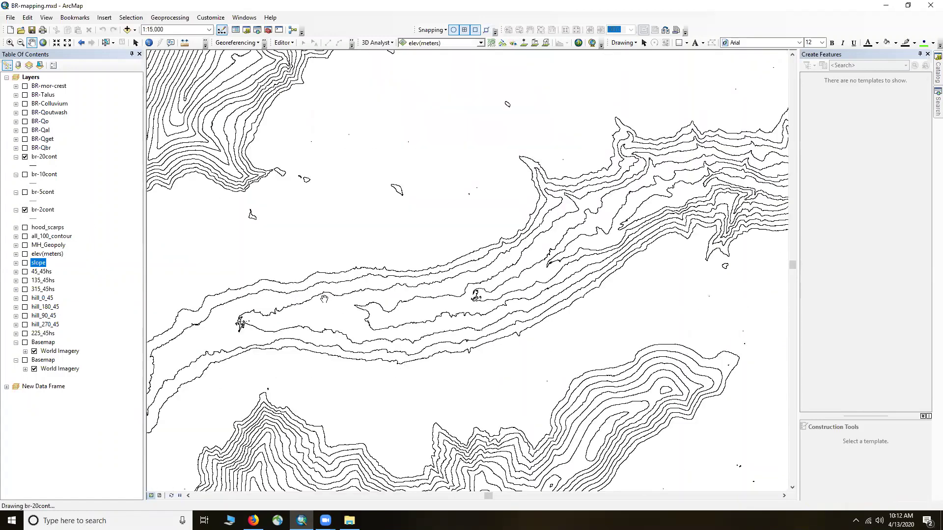
left_click_drag(299, 300, 449, 299)
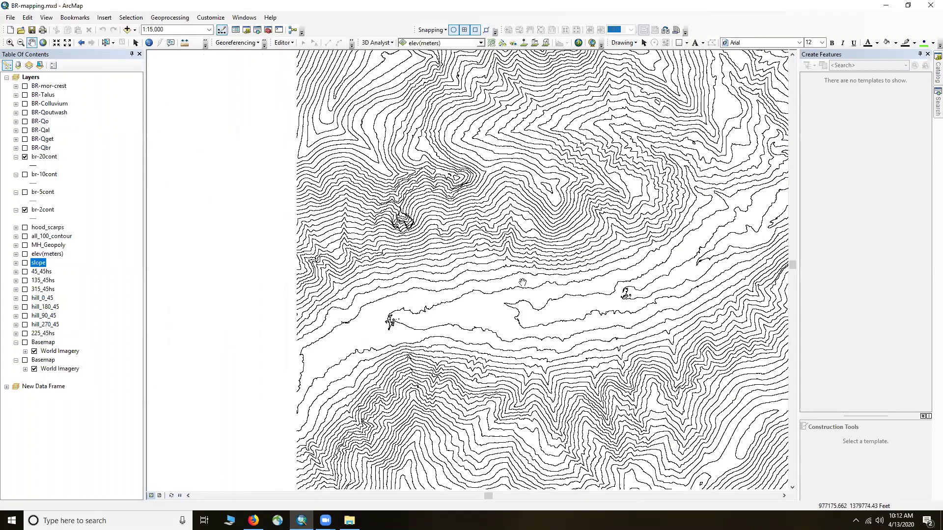
scroll(506, 286, "up", 1)
scroll(470, 293, "up", 1)
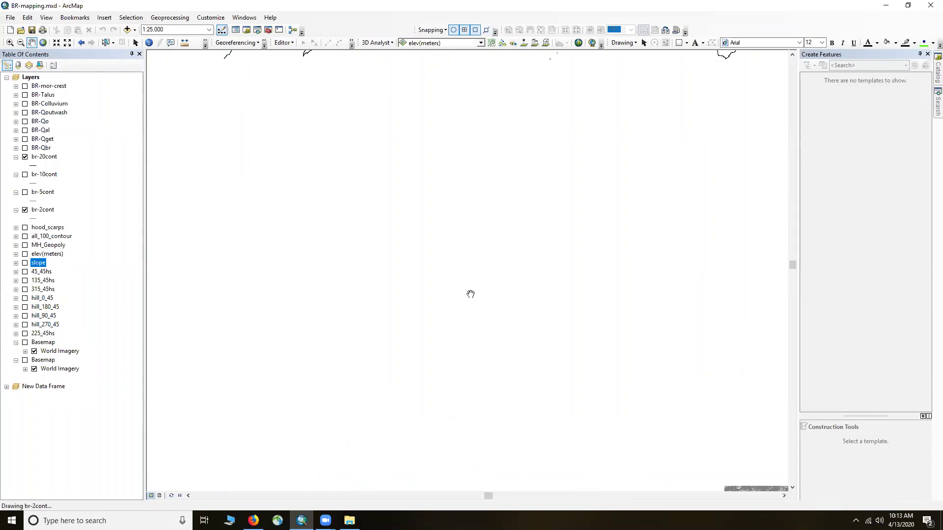
scroll(470, 294, "up", 2)
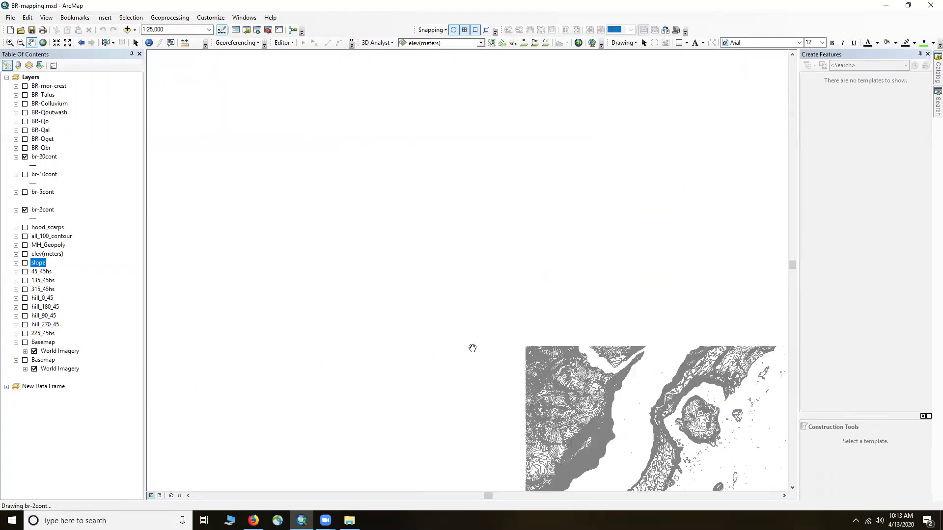
scroll(506, 371, "down", 3)
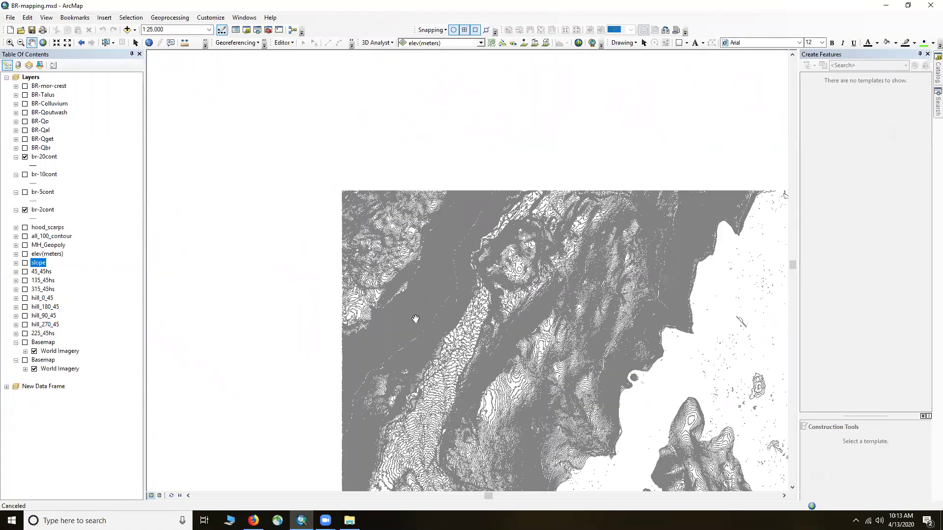
left_click_drag(416, 319, 297, 233)
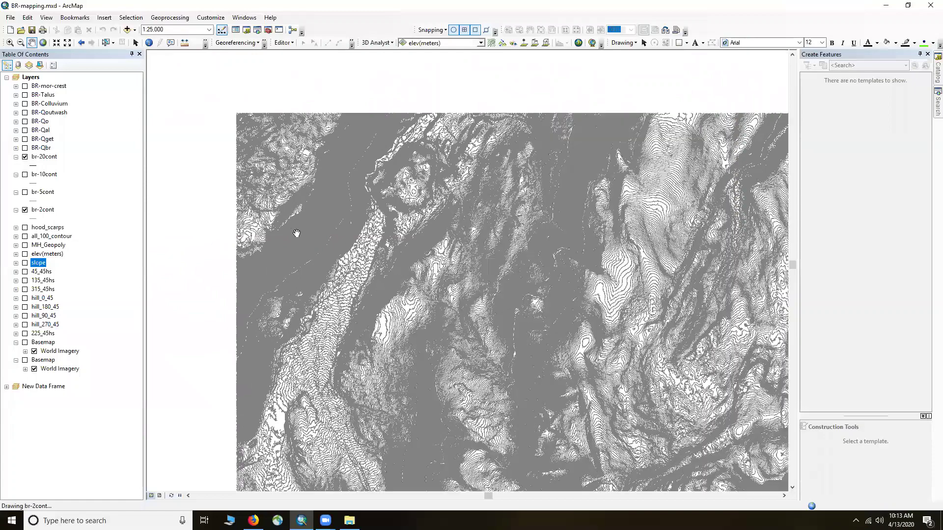
left_click_drag(356, 260, 401, 232)
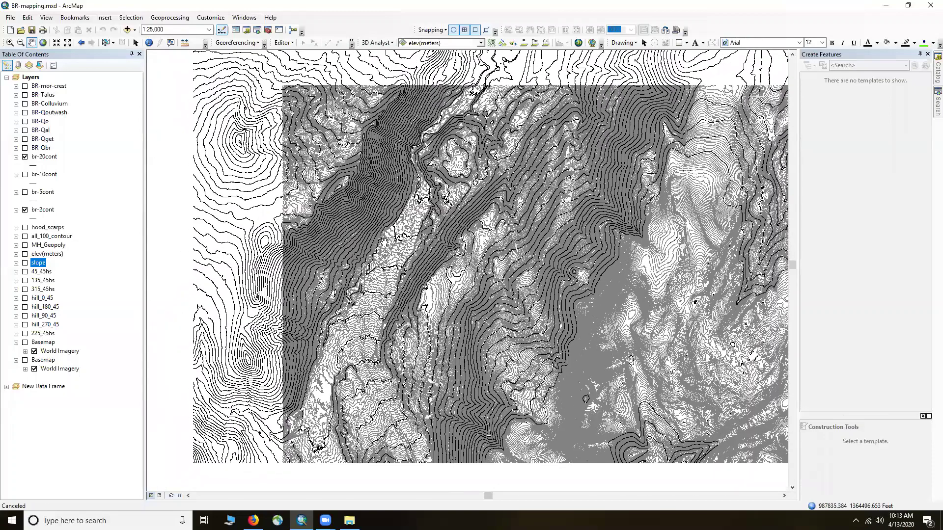
mouse_move(494, 348)
left_mouse_down()
mouse_move(463, 255)
mouse_move(432, 210)
left_mouse_up()
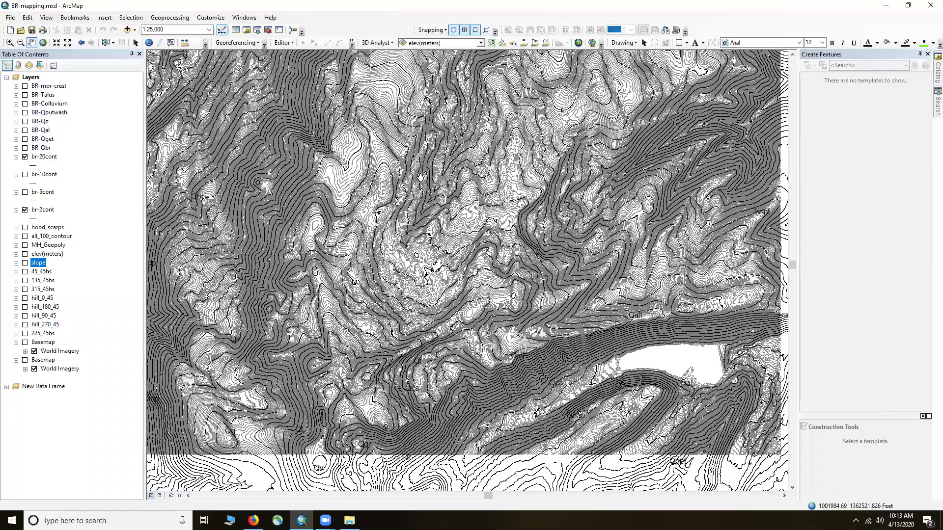
Compare the br-2cont and br-20cont contours at 1:5,000, toggling br-2cont off and back on
scroll(456, 285, "up", 5)
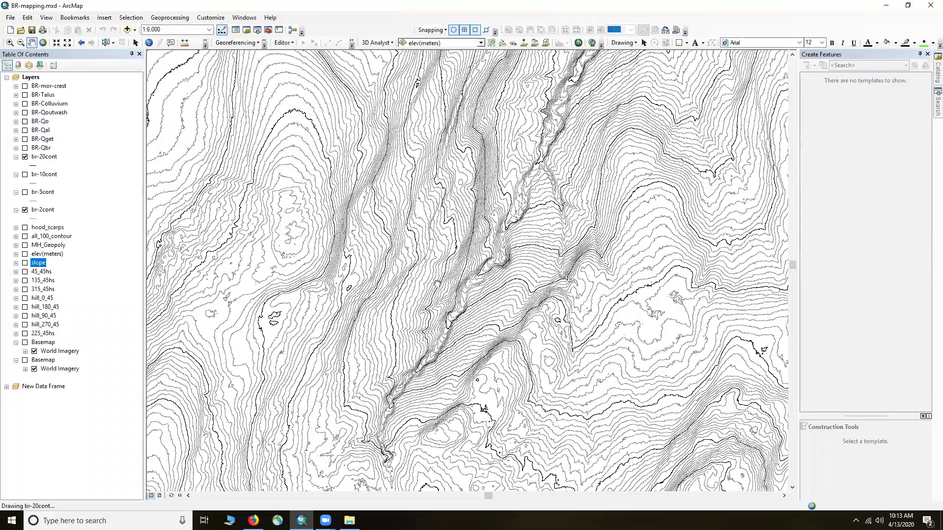
left_click_drag(511, 214, 448, 198)
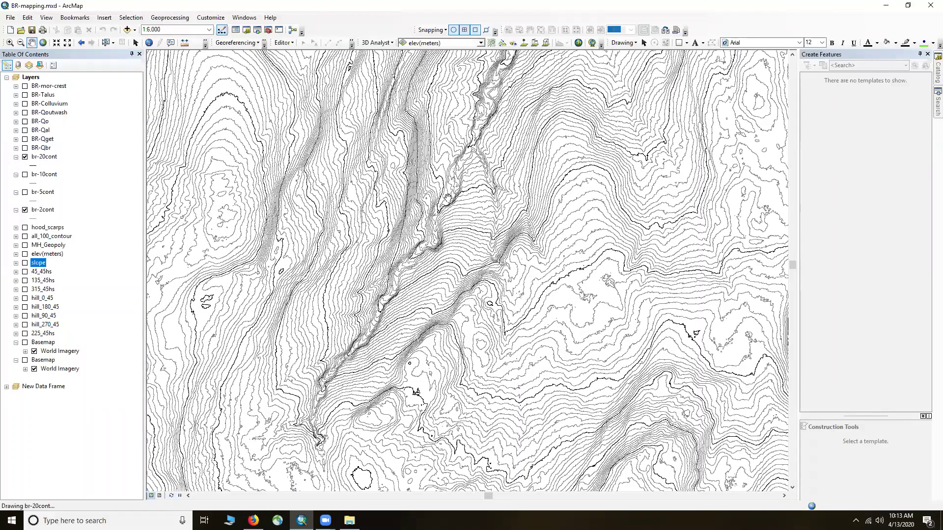
scroll(448, 201, "up", 1)
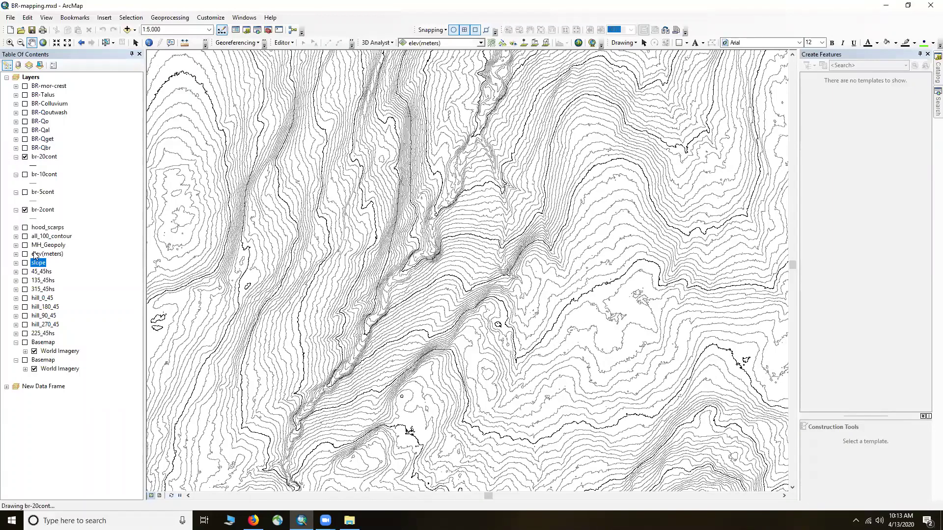
left_click(24, 210)
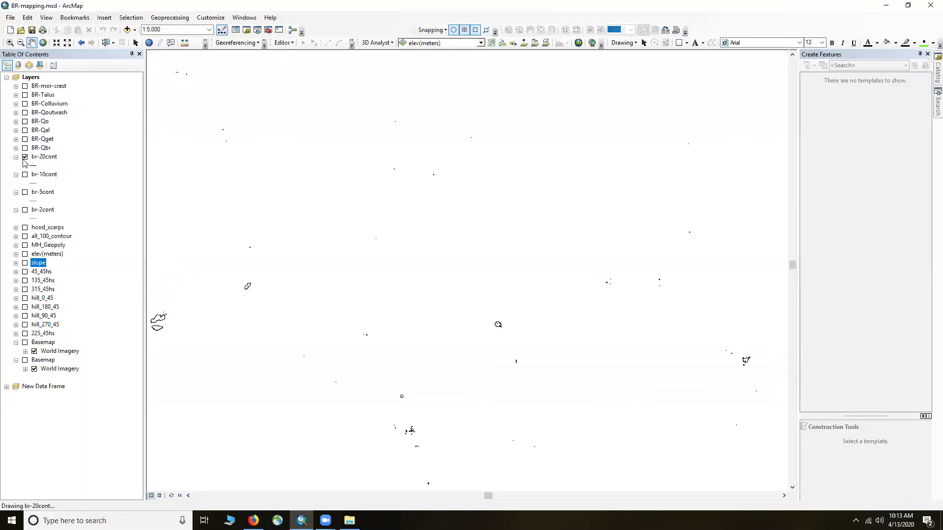
left_click_drag(293, 235, 387, 259)
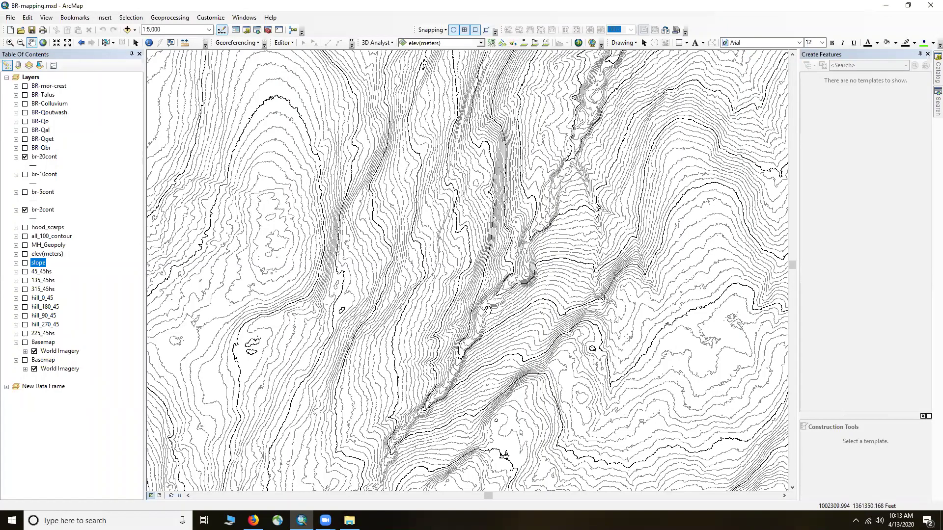
left_click_drag(308, 126, 308, 244)
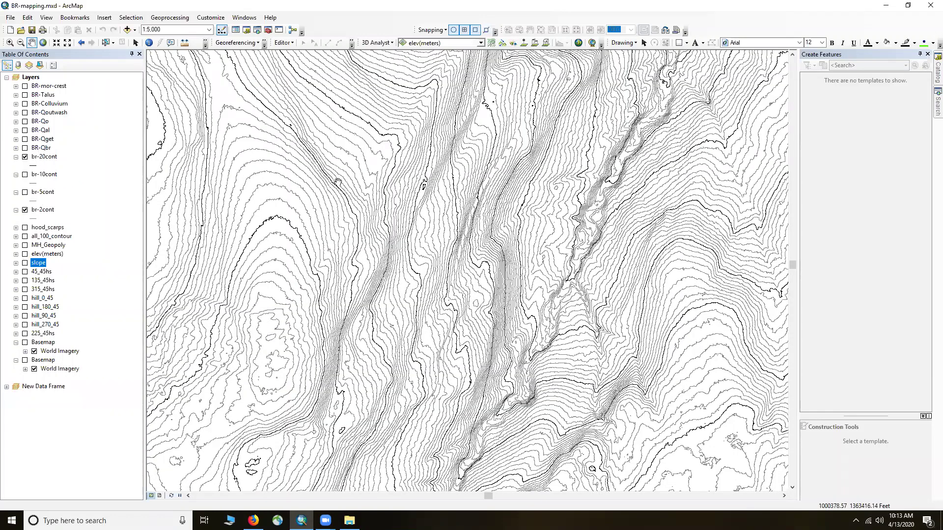
left_click_drag(261, 234, 272, 275)
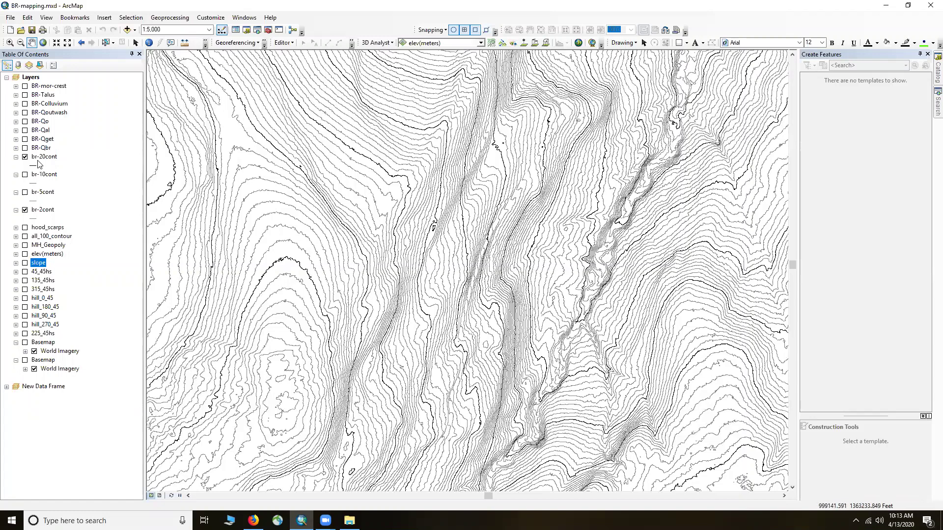
Open the label properties of the br-20cont layer and set the label field to CONTOUR
right_click(40, 156)
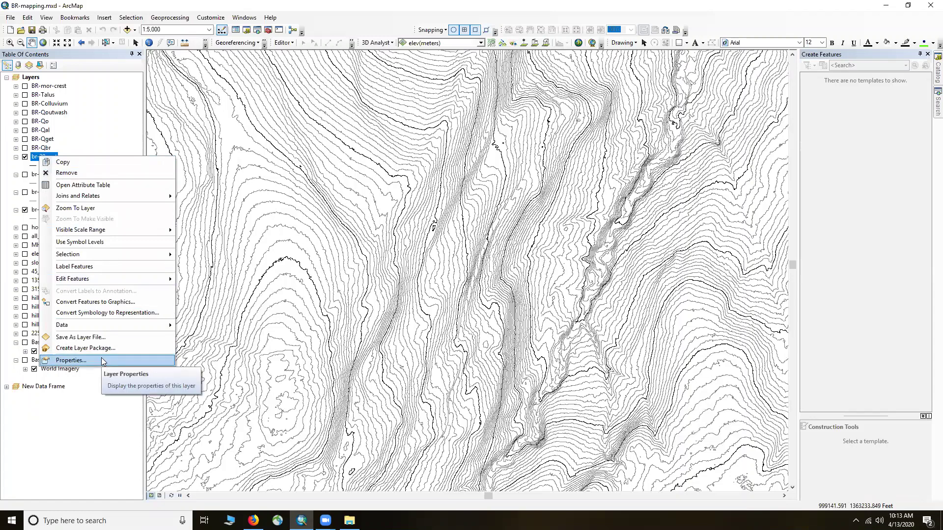
left_click(101, 359)
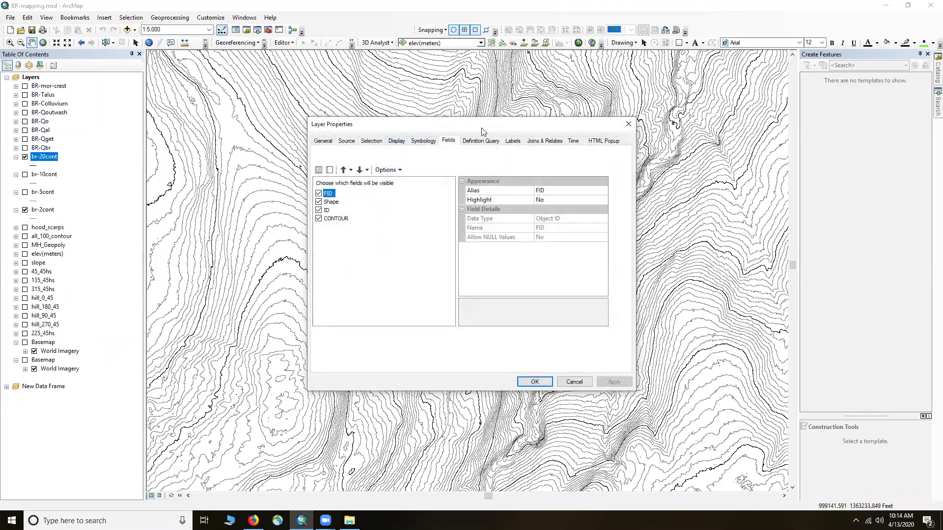
left_click(512, 142)
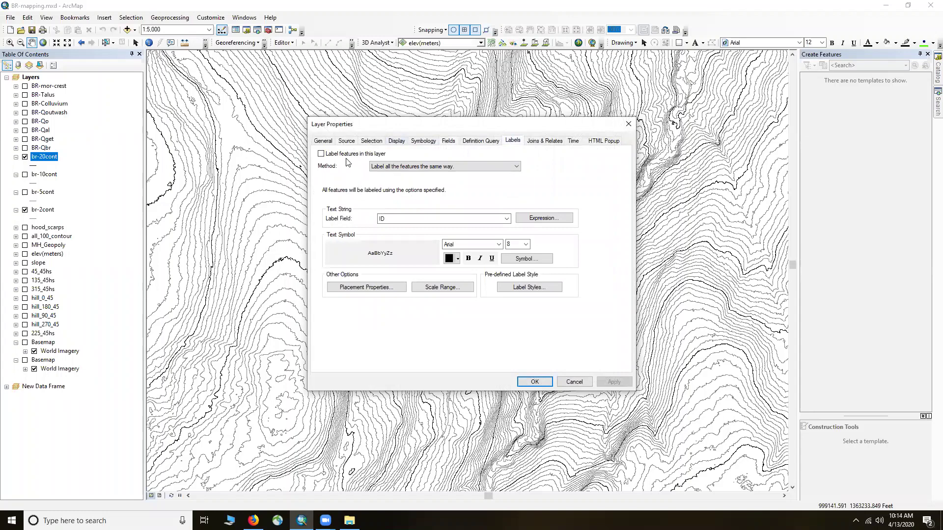
left_click(396, 220)
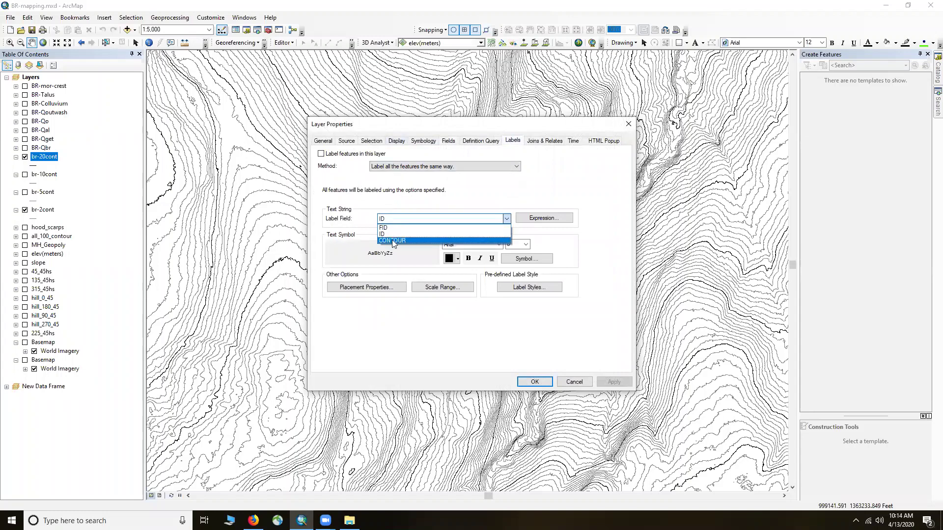
left_click(392, 240)
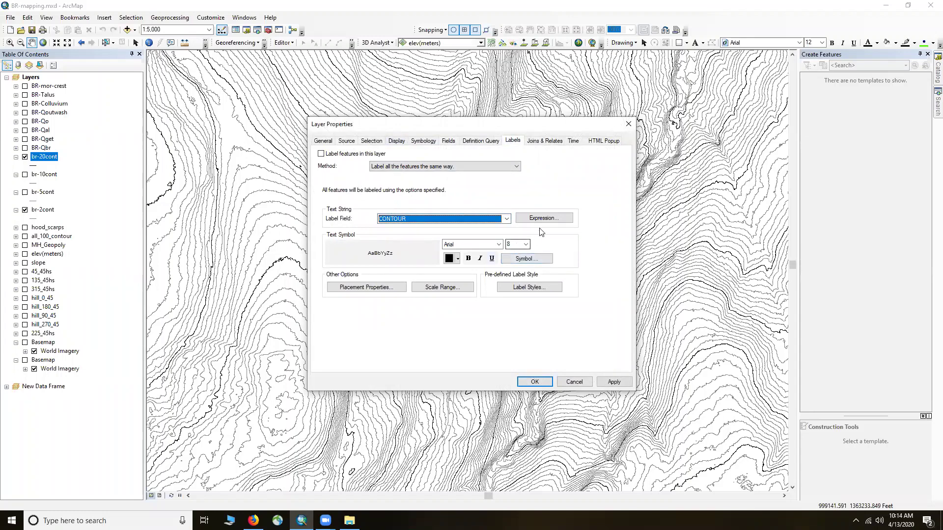
Place the br-20cont labels on the line instead of above it, keeping the parallel orientation
left_click(365, 288)
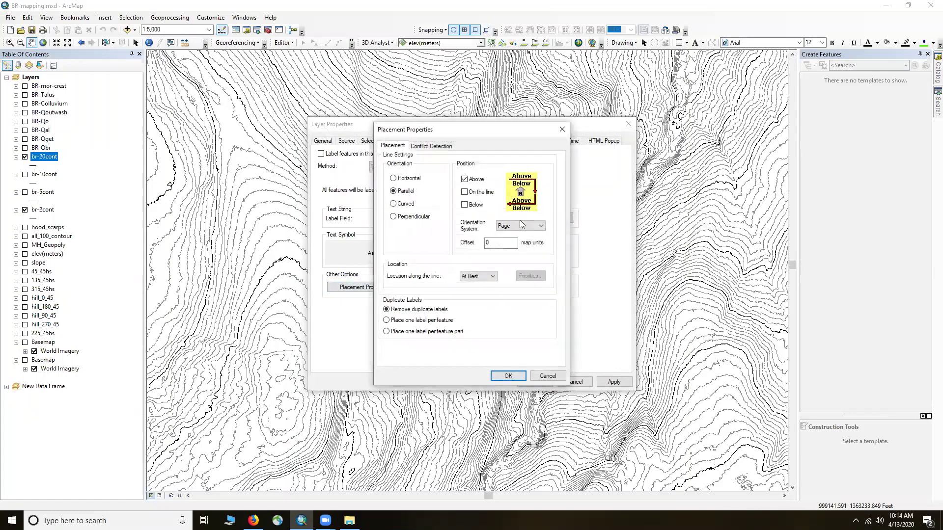
left_click(478, 179)
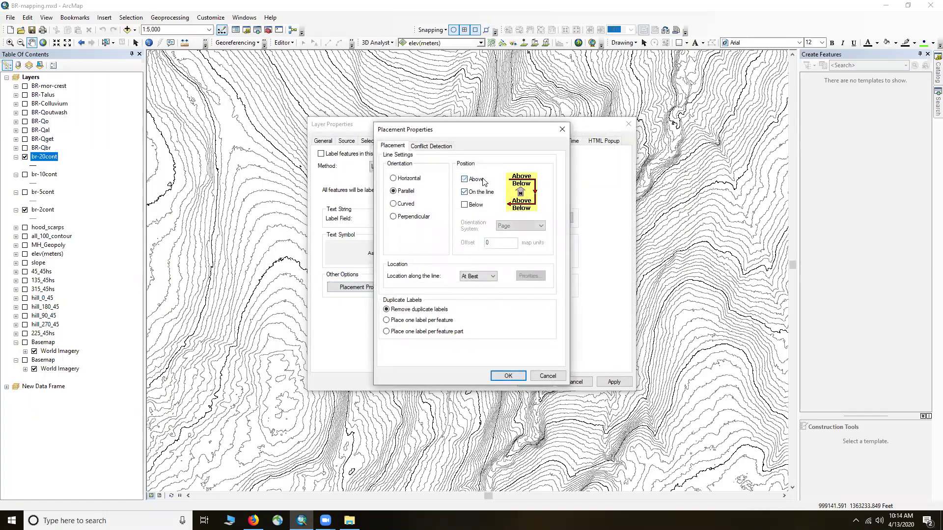
left_click(503, 375)
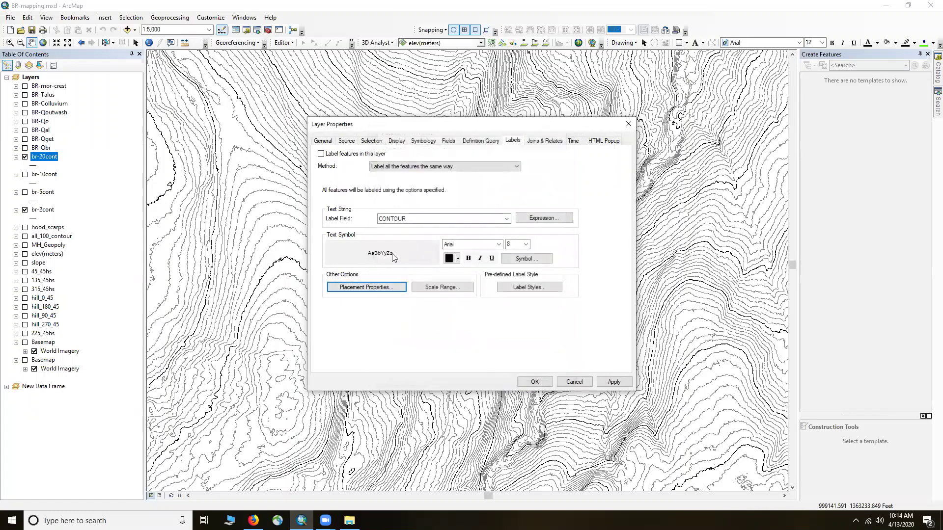
Set the br-20cont label text size to 10, enable feature labeling for the layer, and apply the changes
left_click(525, 244)
left_click(518, 266)
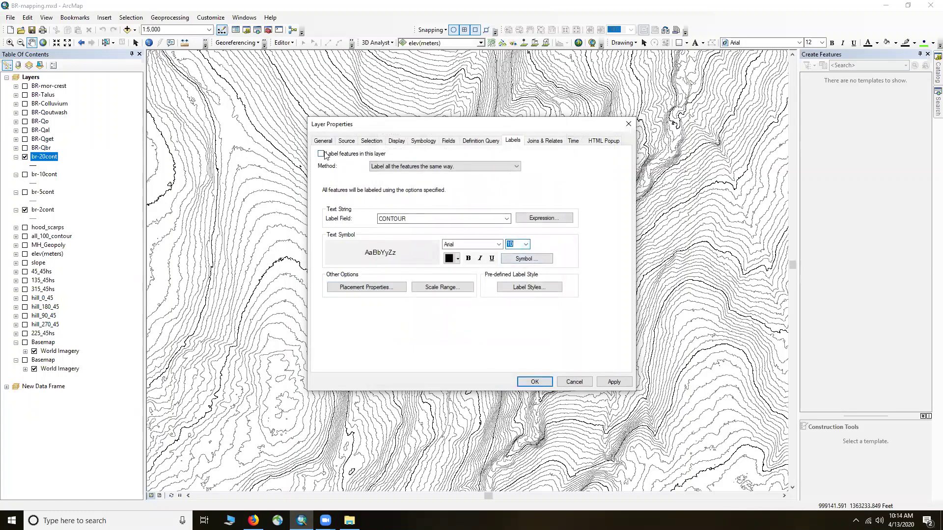
left_click(613, 382)
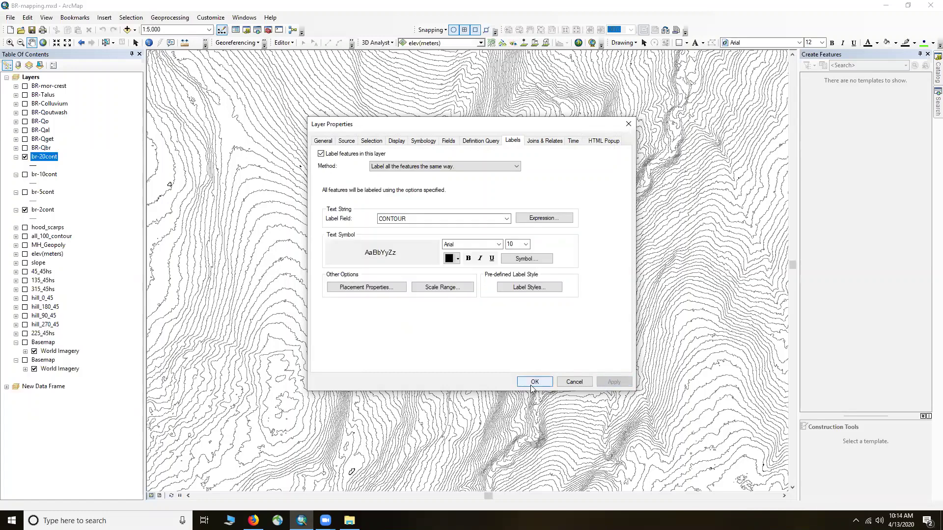
Confirm the br-20cont label settings and inspect the labeled contours across the map
left_click(535, 382)
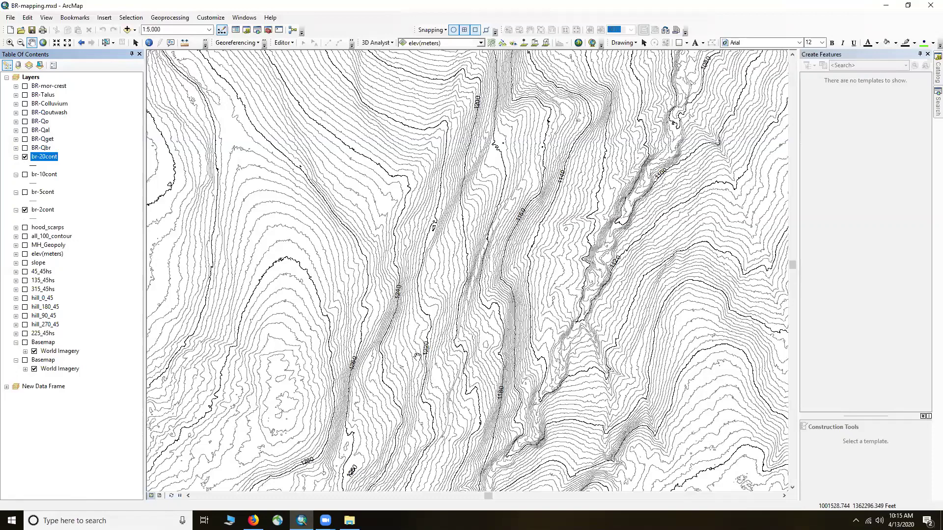
left_click_drag(416, 356, 436, 246)
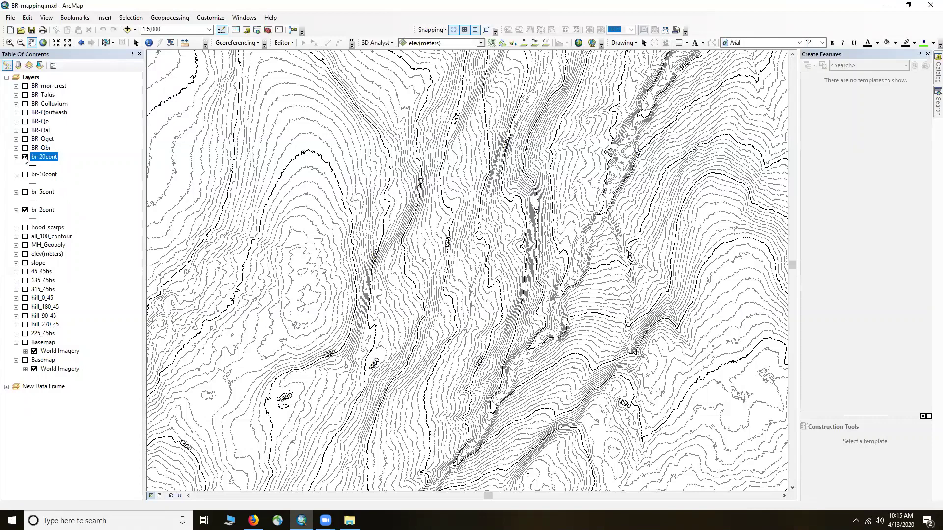
Try contour intervals of 10 and 5 in the Contour tool and close it without choosing an input raster
left_click(936, 104)
left_click(801, 129)
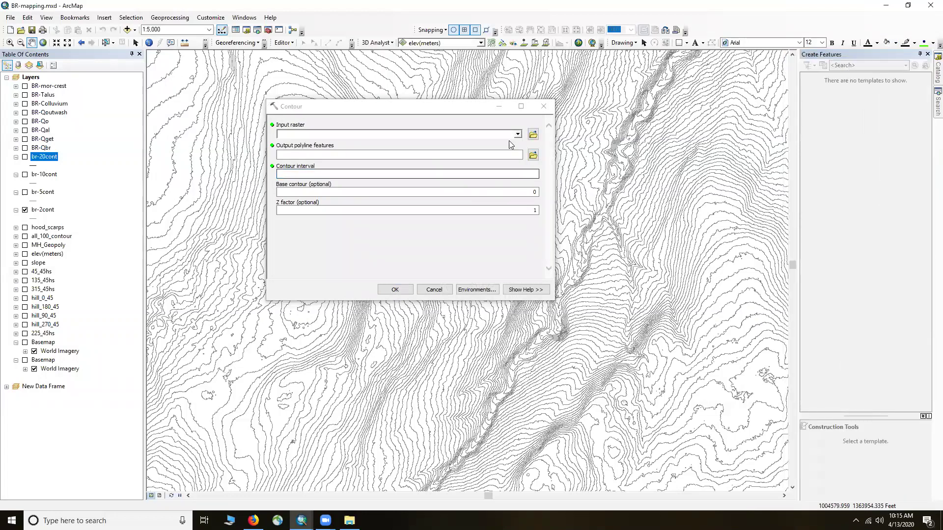
left_click(531, 174)
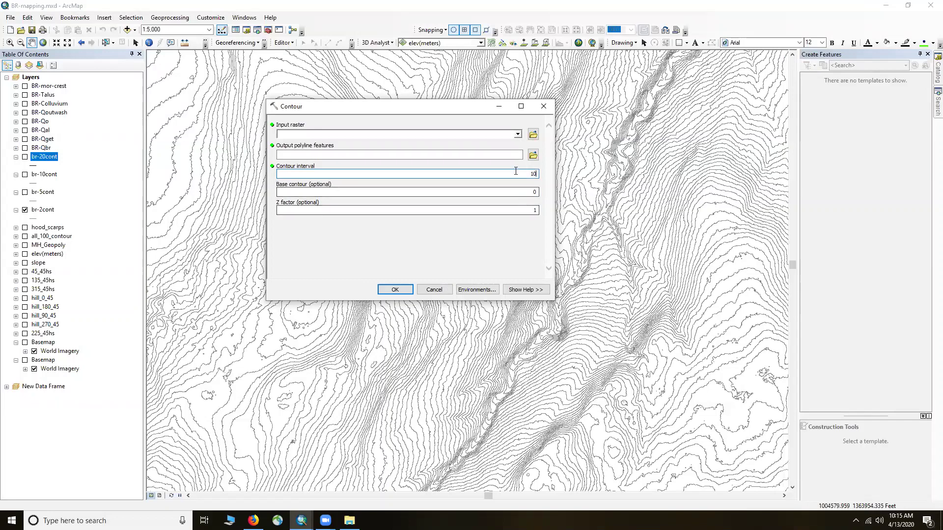
double_click(533, 173)
type("5")
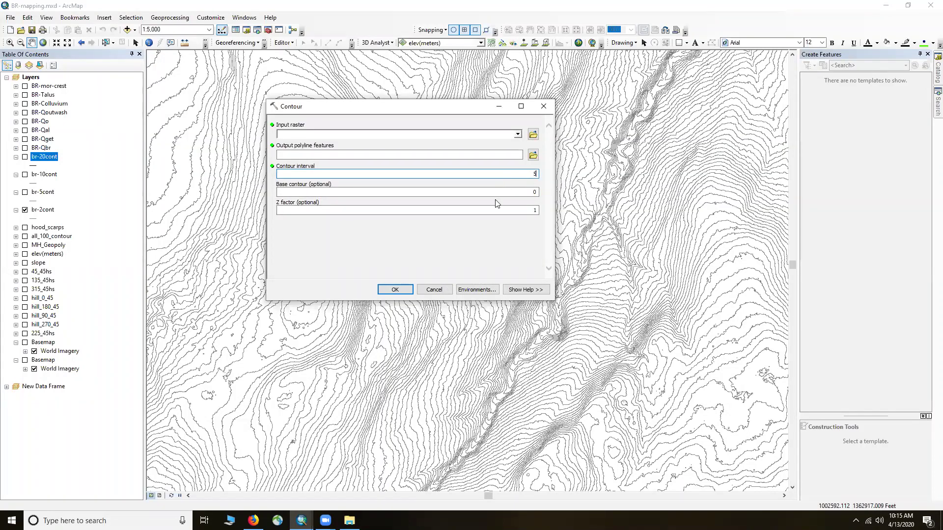
left_click(396, 290)
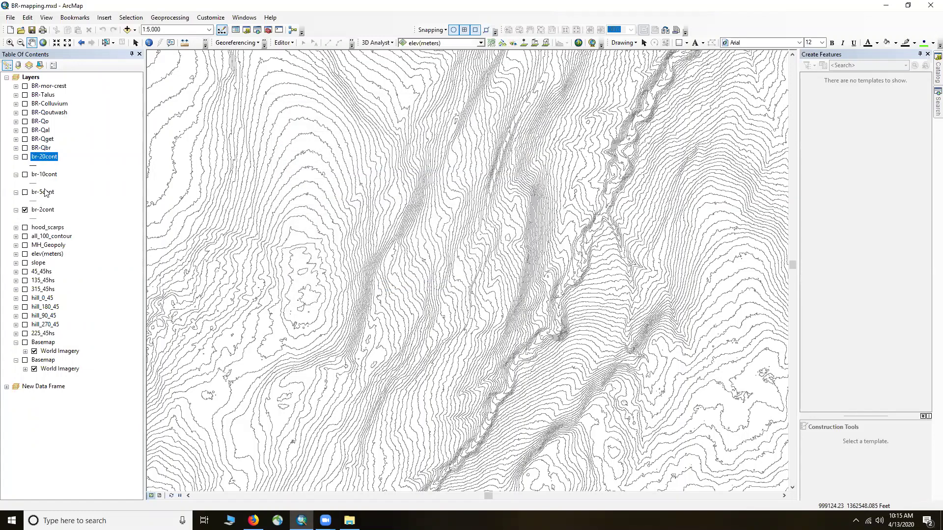
Show the br-5cont contours over the hill_180_45 hillshade, and turn off both br-2cont and br-5cont to leave the bare hillshade
left_click(25, 192)
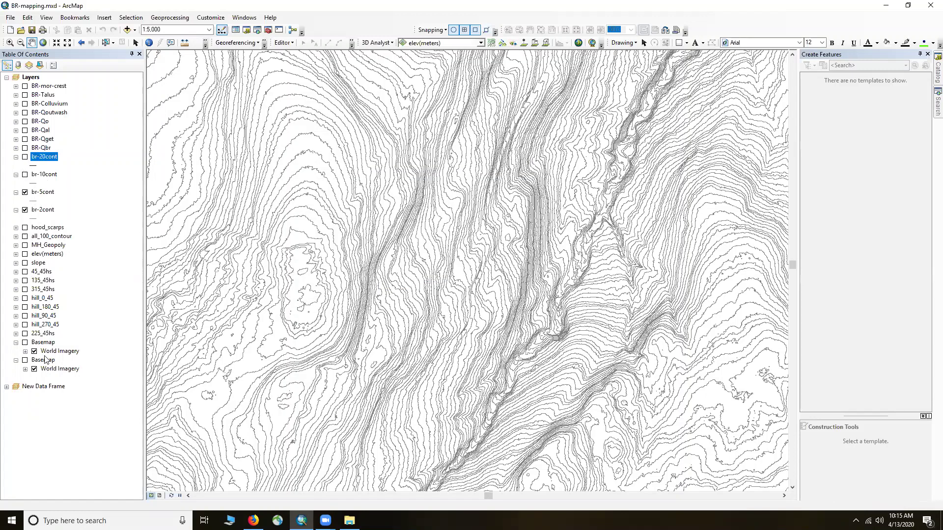
left_click(25, 308)
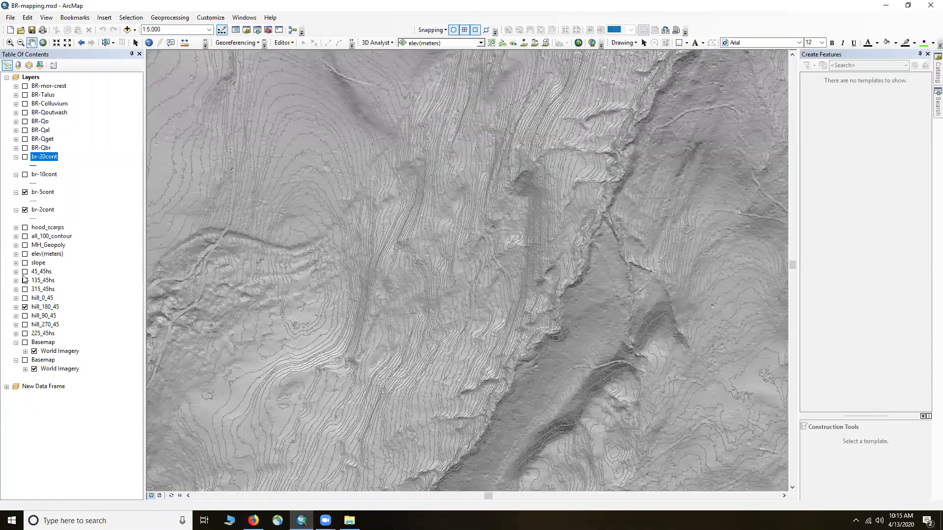
left_click(25, 210)
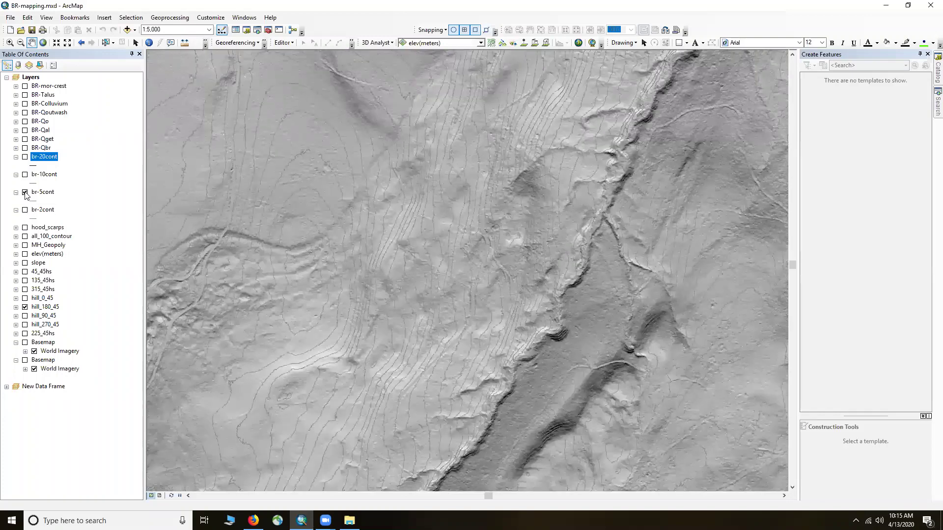
left_click(25, 192)
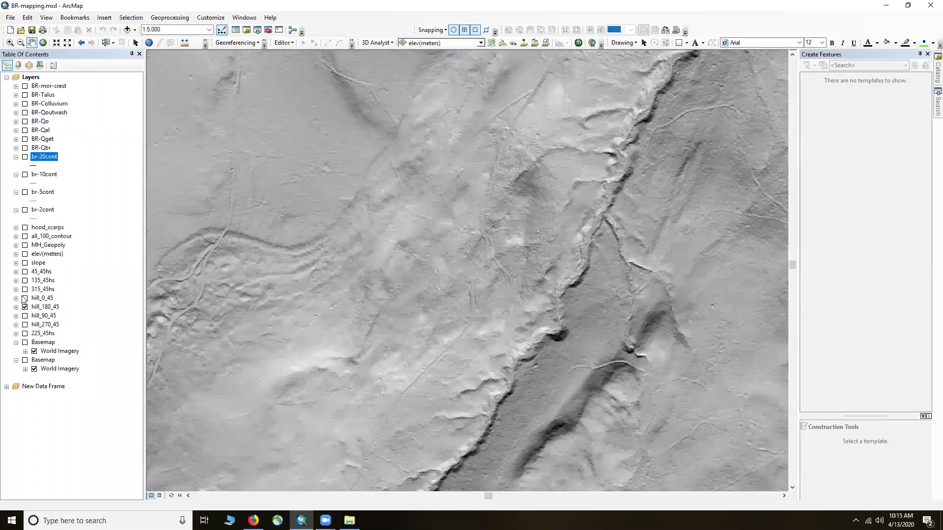
Switch the hillshade from hill_180_45 to hill_0_45 and view the curved ridge at 1:3,000
left_click(25, 298)
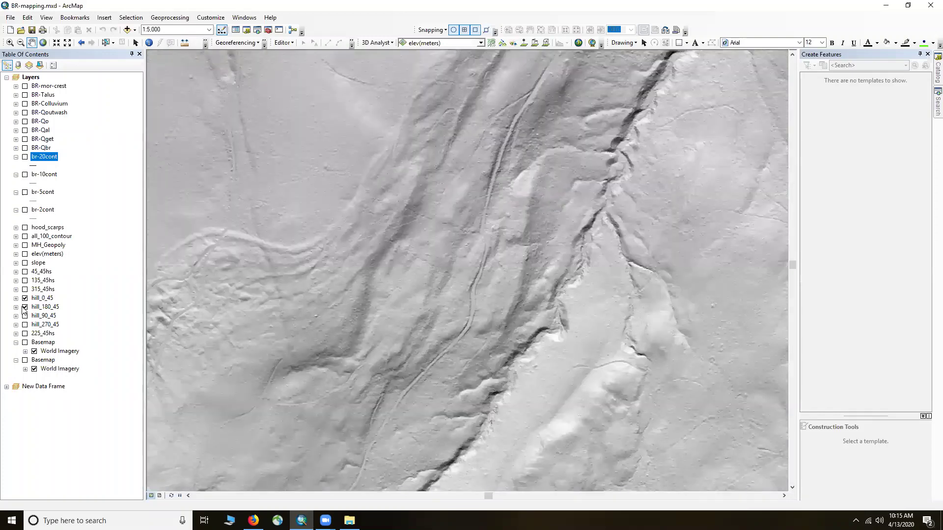
left_click(25, 307)
left_click_drag(319, 248, 398, 243)
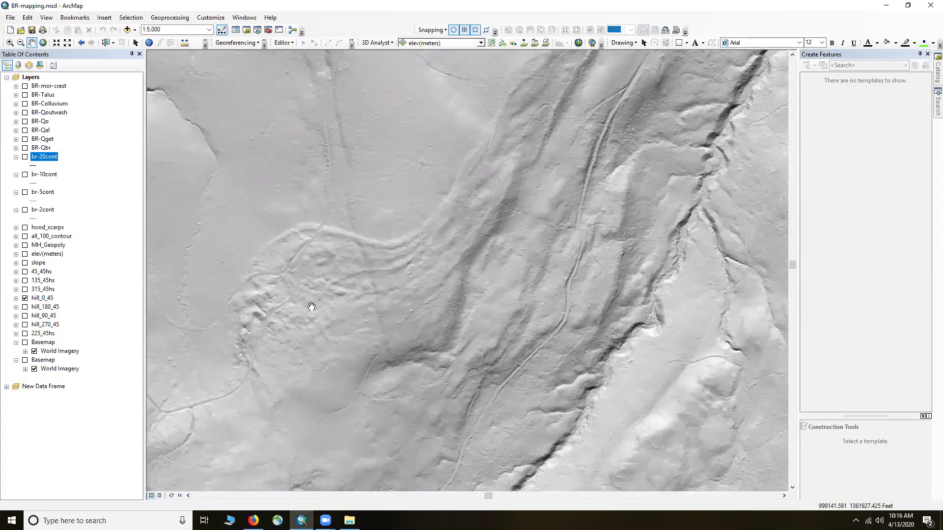
scroll(383, 260, "down", 1)
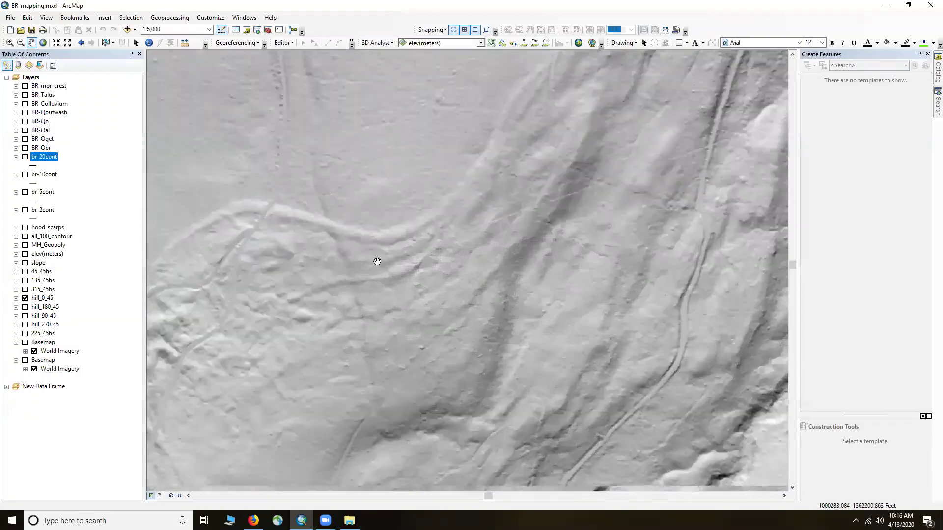
scroll(362, 261, "down", 1)
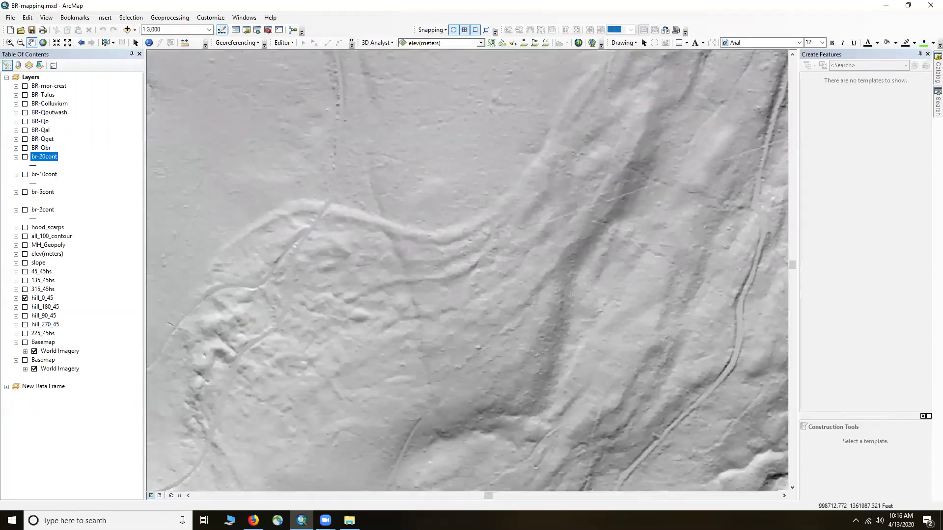
Compare the hill_0_45 and hill_180_45 hillshades by toggling them, leaving only hill_0_45 on
left_click(26, 290)
left_click(26, 290)
left_click(26, 290)
left_click(26, 290)
left_click(25, 299)
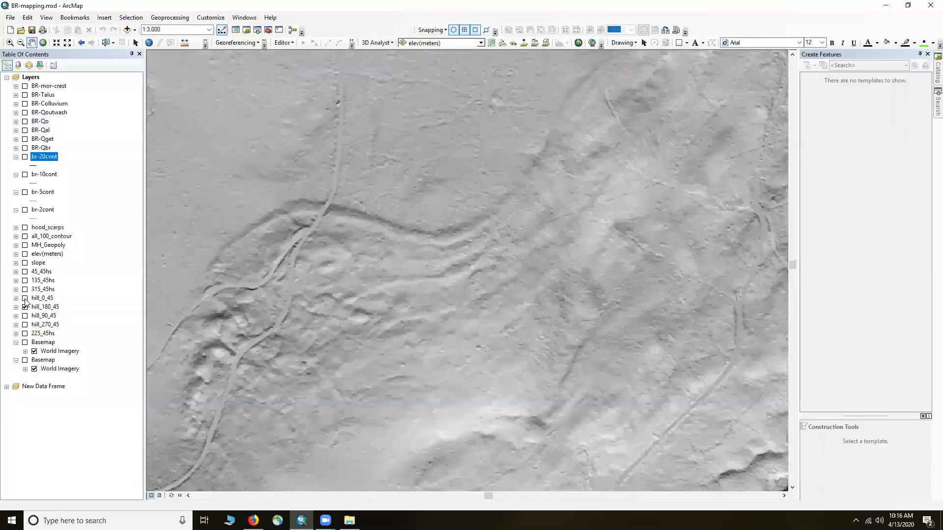
left_click(25, 298)
left_click(25, 299)
left_click(25, 298)
left_click(25, 307)
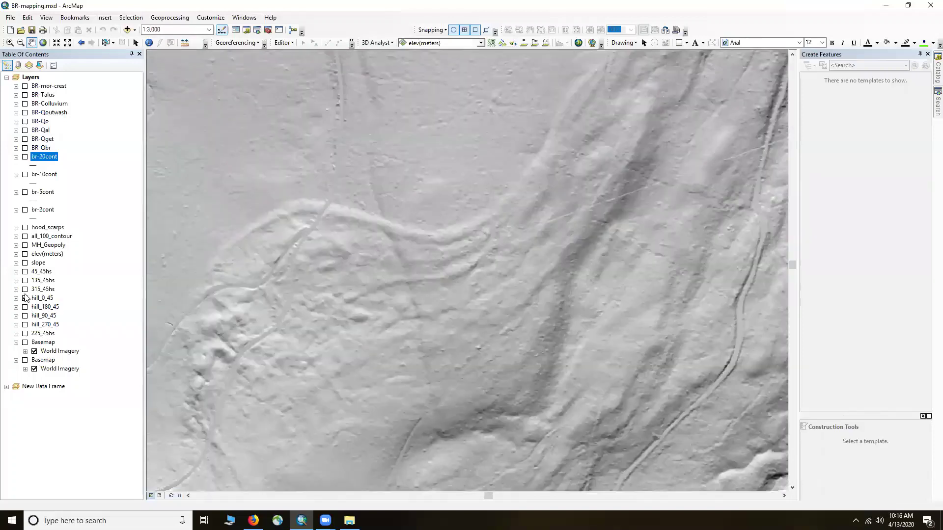
Turn on the slope layer over the hill_0_45 hillshade and review its transparency in the display properties
left_click(25, 264)
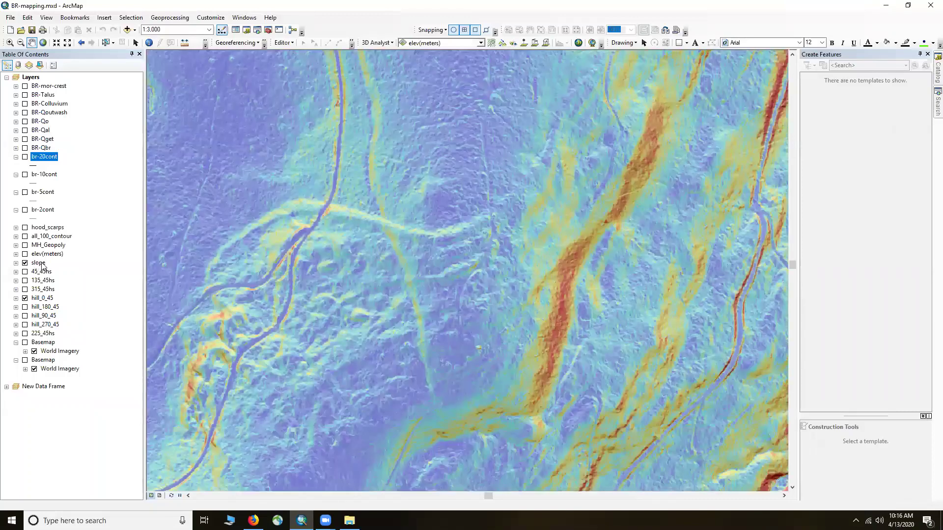
right_click(42, 264)
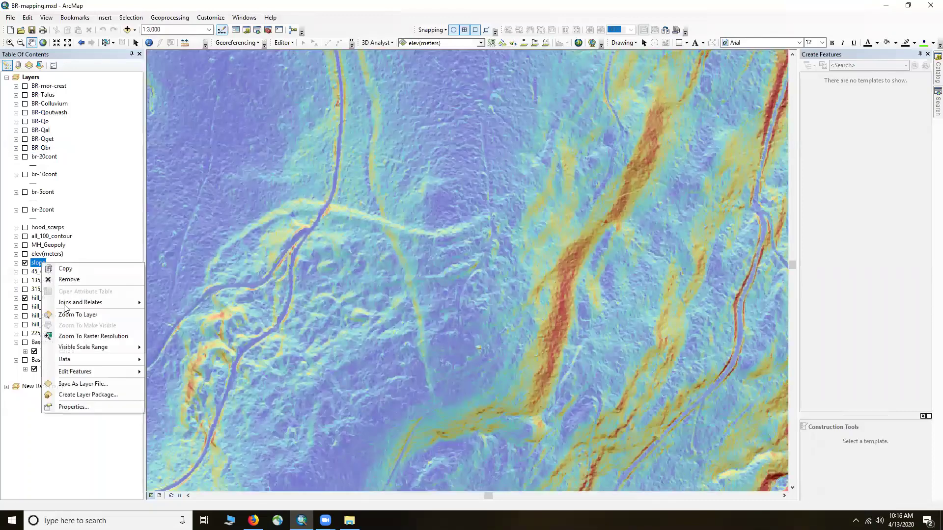
left_click(85, 409)
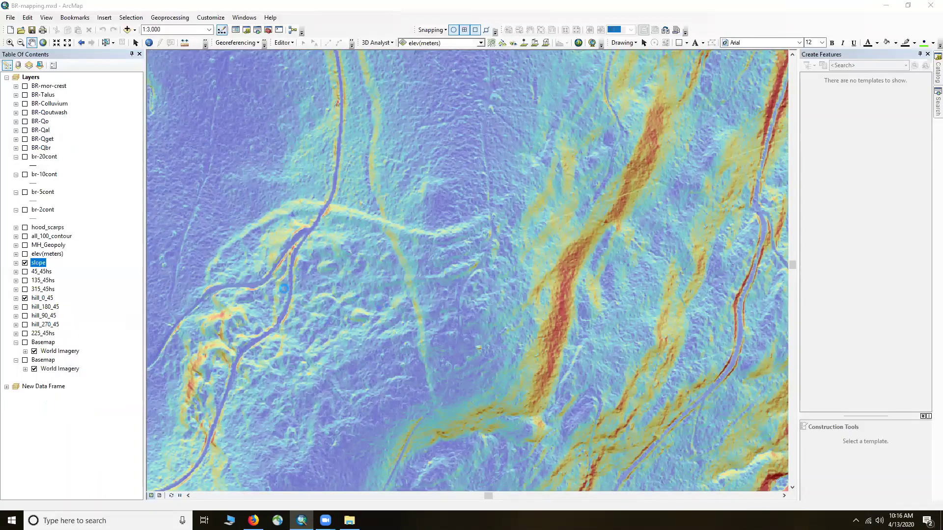
left_click(433, 156)
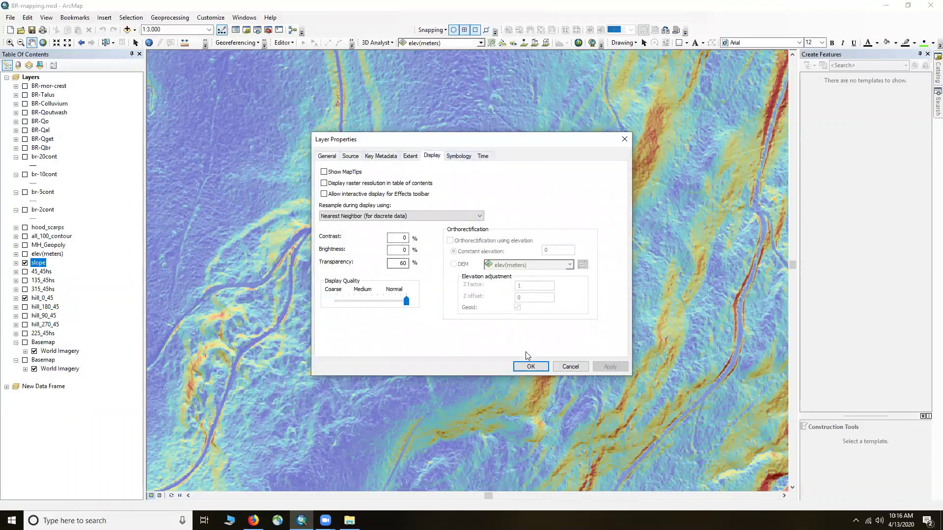
left_click(529, 367)
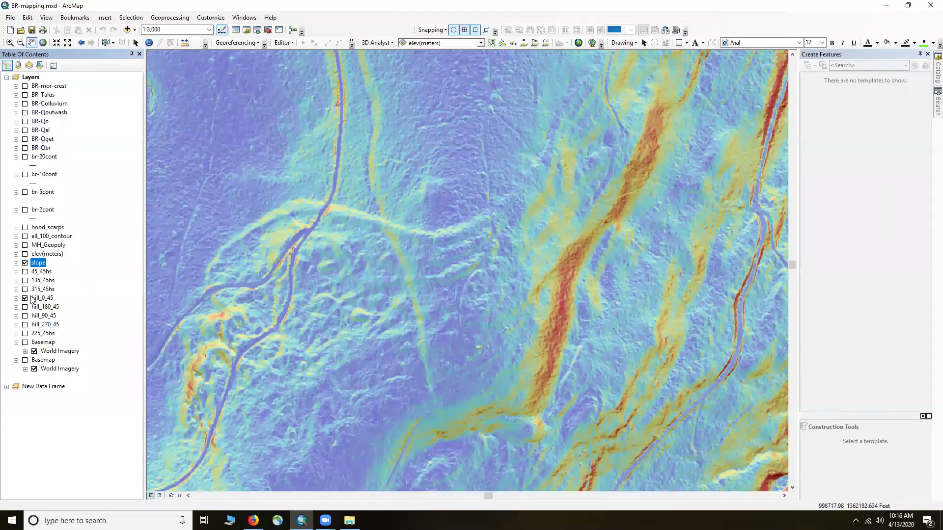
Compare the slope overlay with the bare hill_0_45 hillshade by toggling the slope layer off and on
left_click(25, 263)
left_click(25, 263)
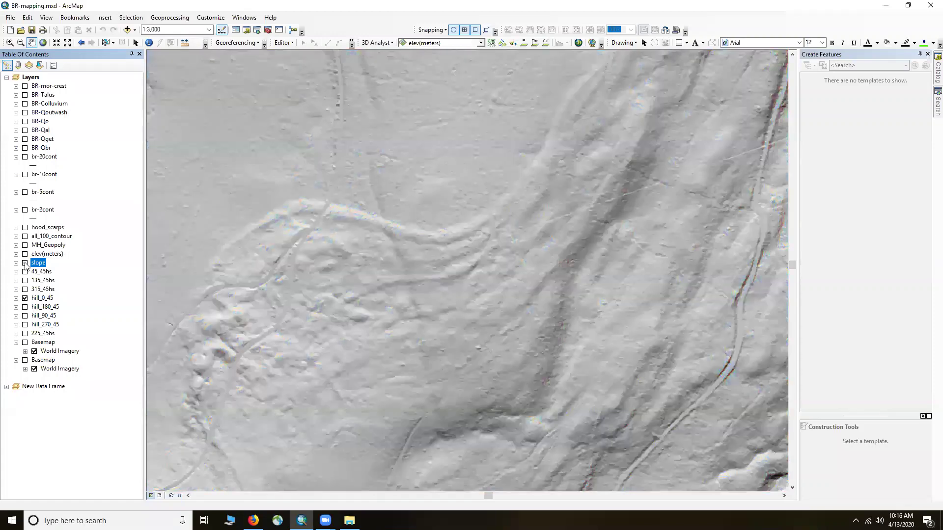
left_click(25, 263)
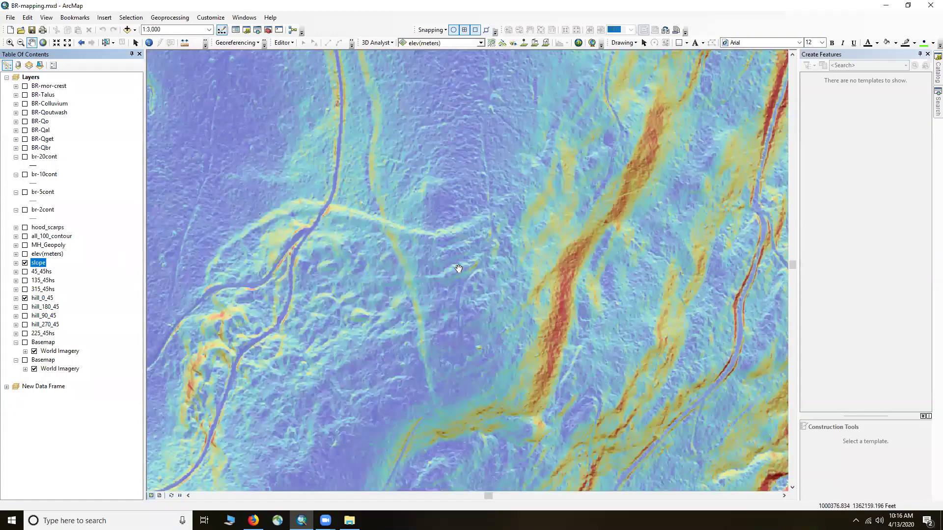
left_click(25, 263)
left_click(25, 263)
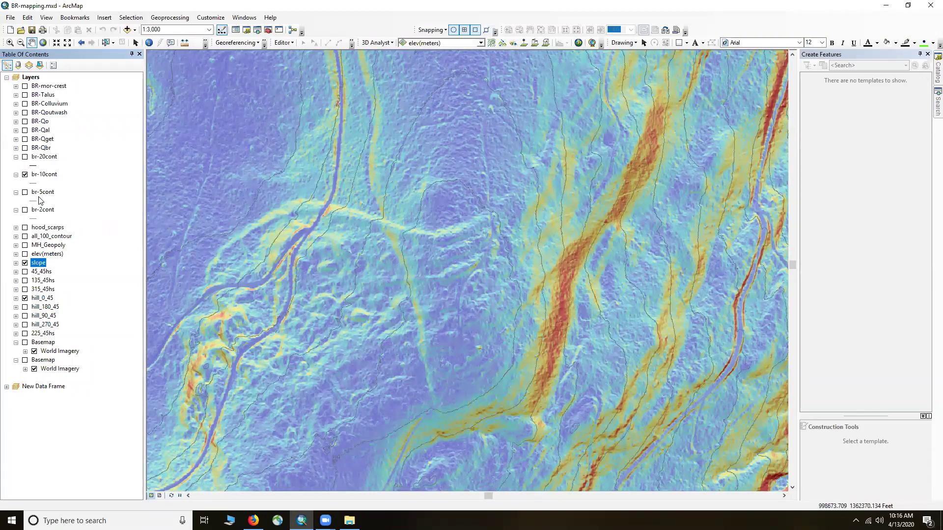
Check the br-10cont and br-2cont contours against the slope colors at 1:5,000 and turn off the slope layer
left_click(25, 211)
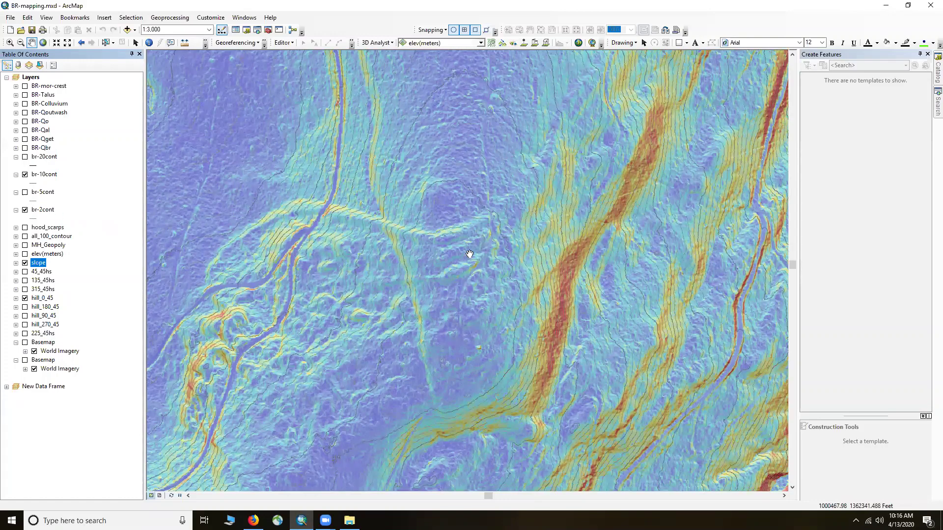
left_click_drag(446, 279, 437, 385)
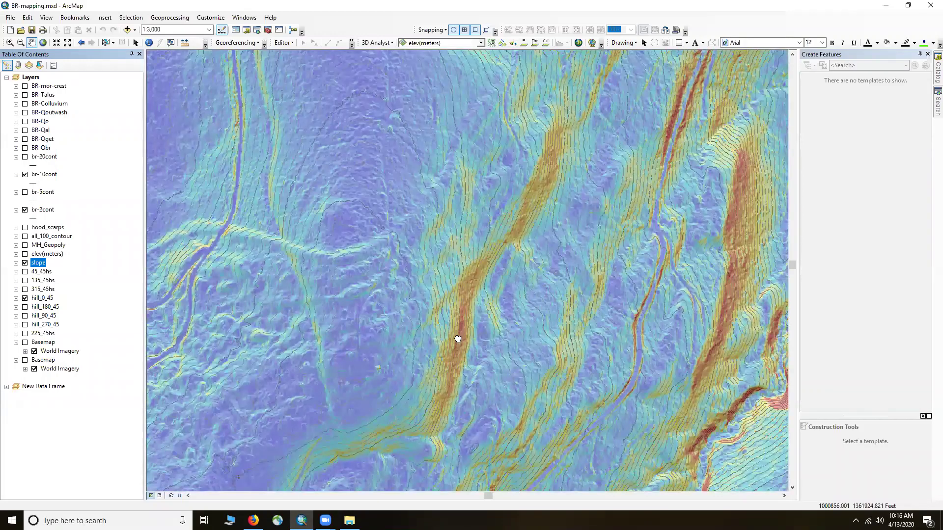
left_click_drag(457, 341, 452, 363)
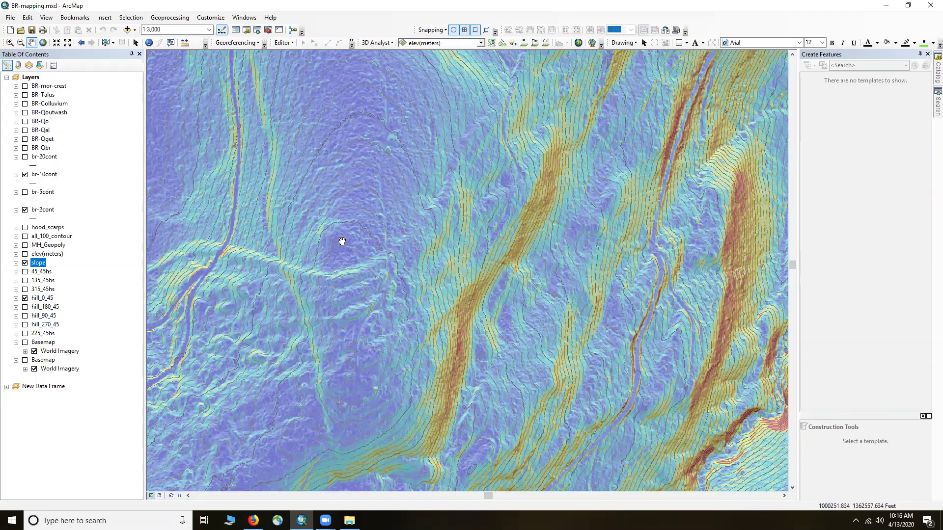
left_click_drag(342, 241, 432, 299)
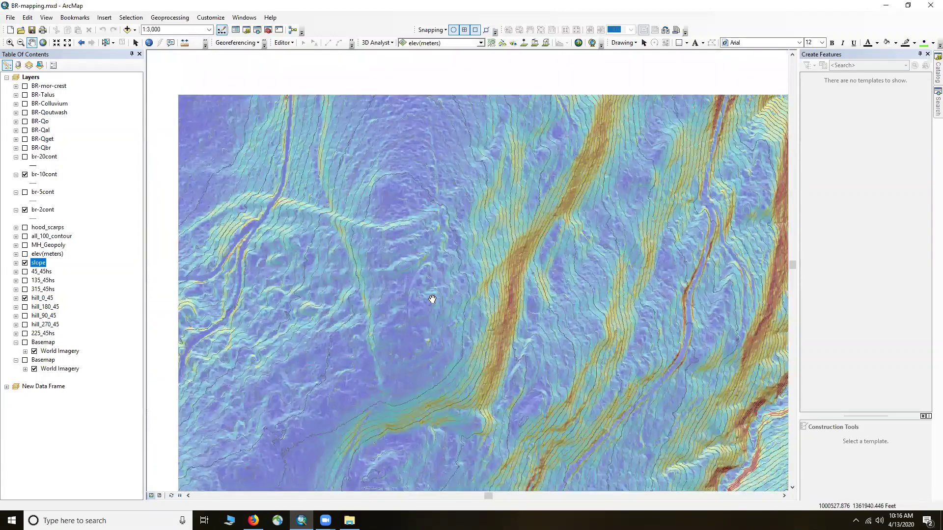
scroll(471, 334, "down", 2)
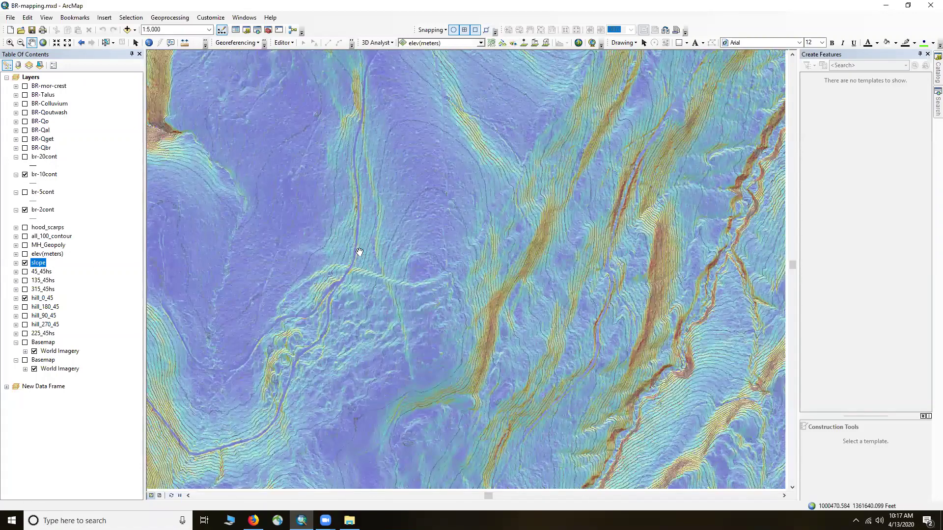
left_click_drag(418, 342, 381, 310)
left_click(24, 263)
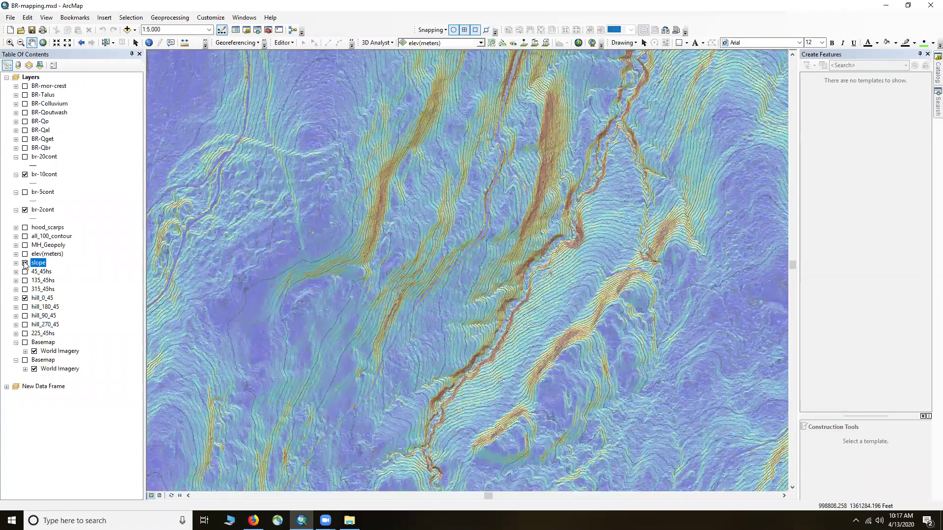